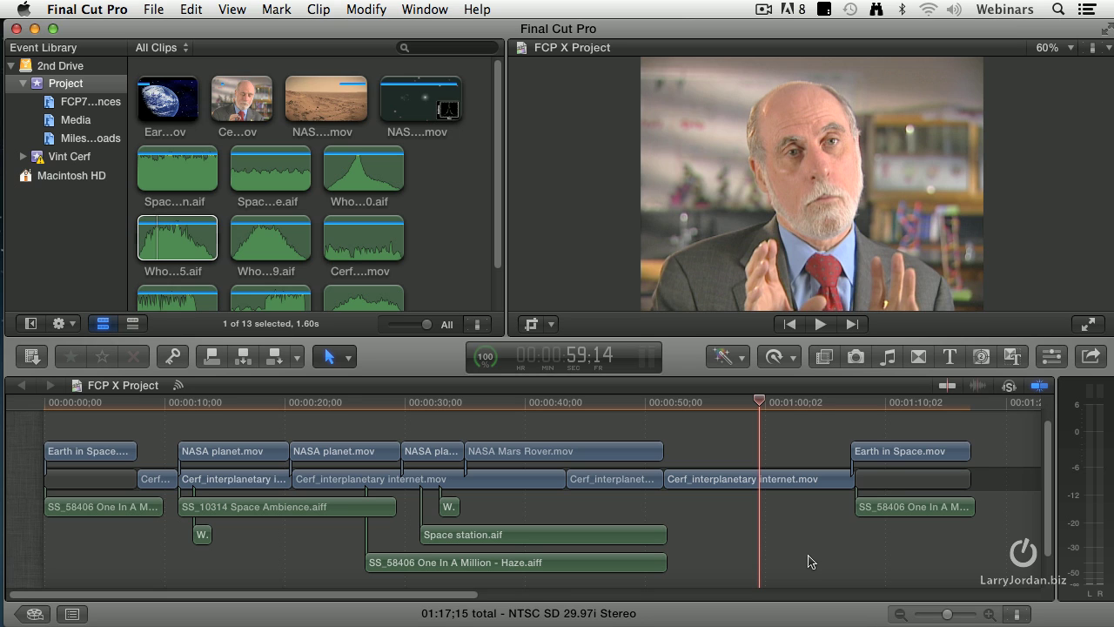
# Export 'FCP X Project' as Final Cut XML to the Desktop, keeping General View metadata
pyautogui.click(810, 561)
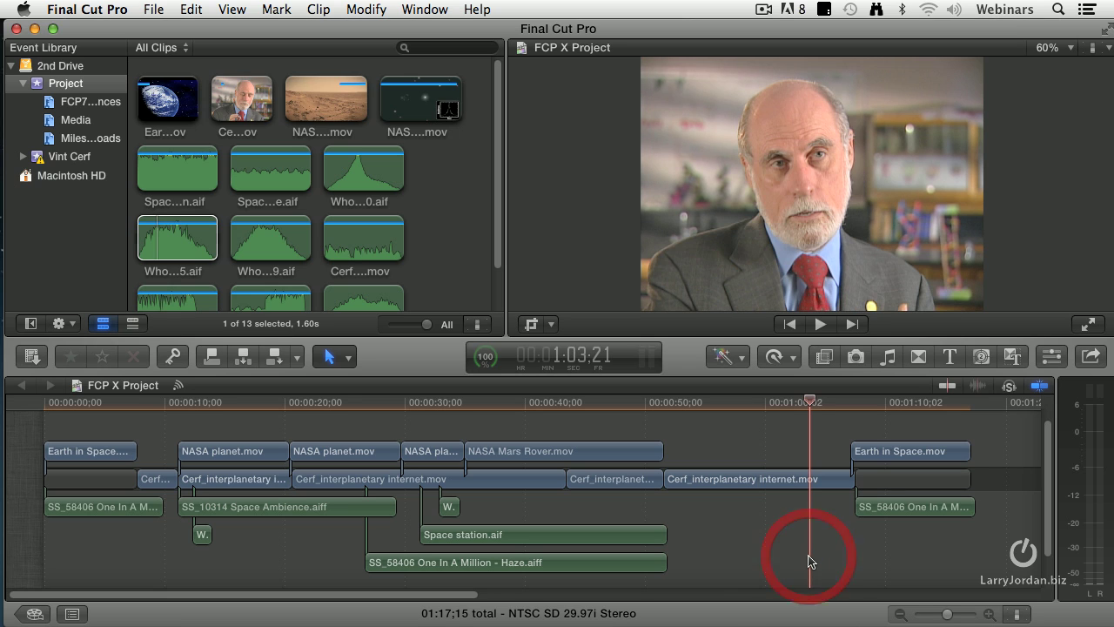
pyautogui.click(154, 6)
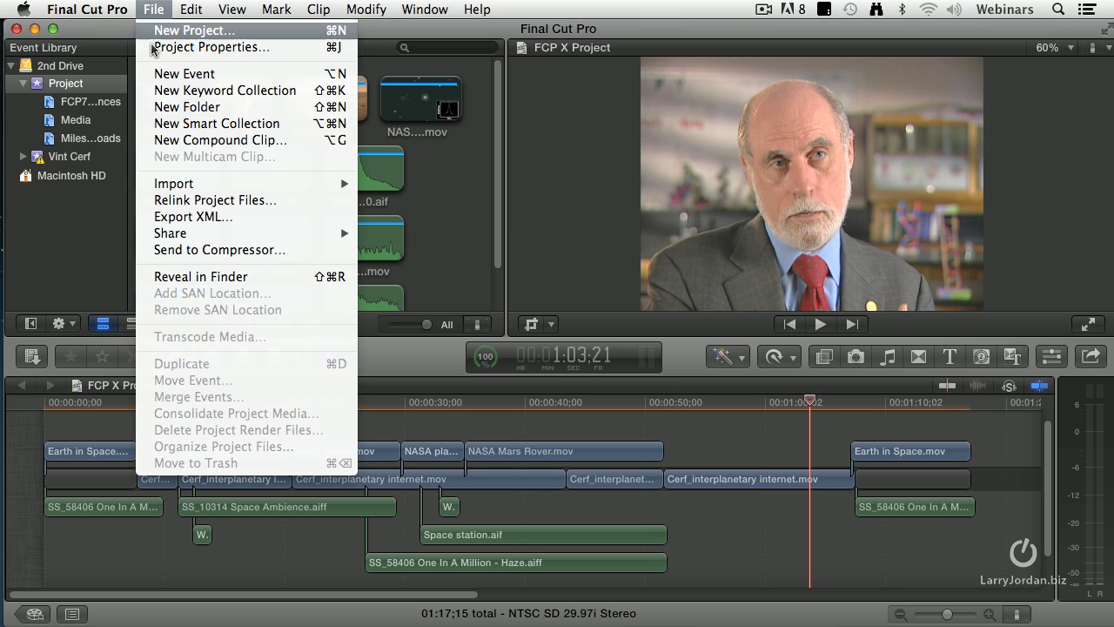
pyautogui.click(263, 218)
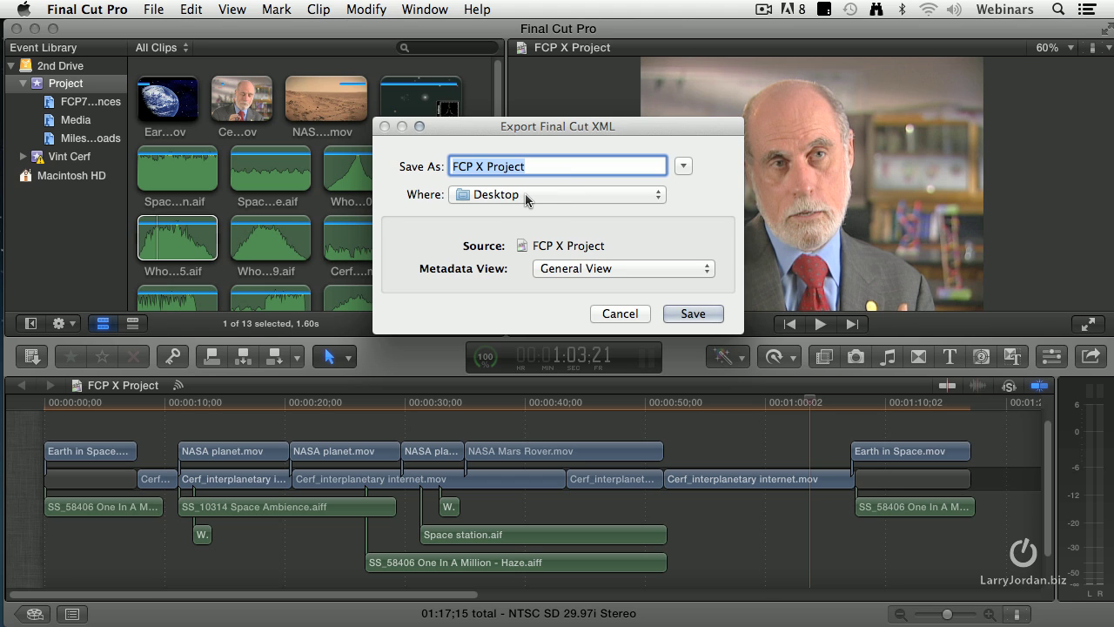
pyautogui.click(630, 271)
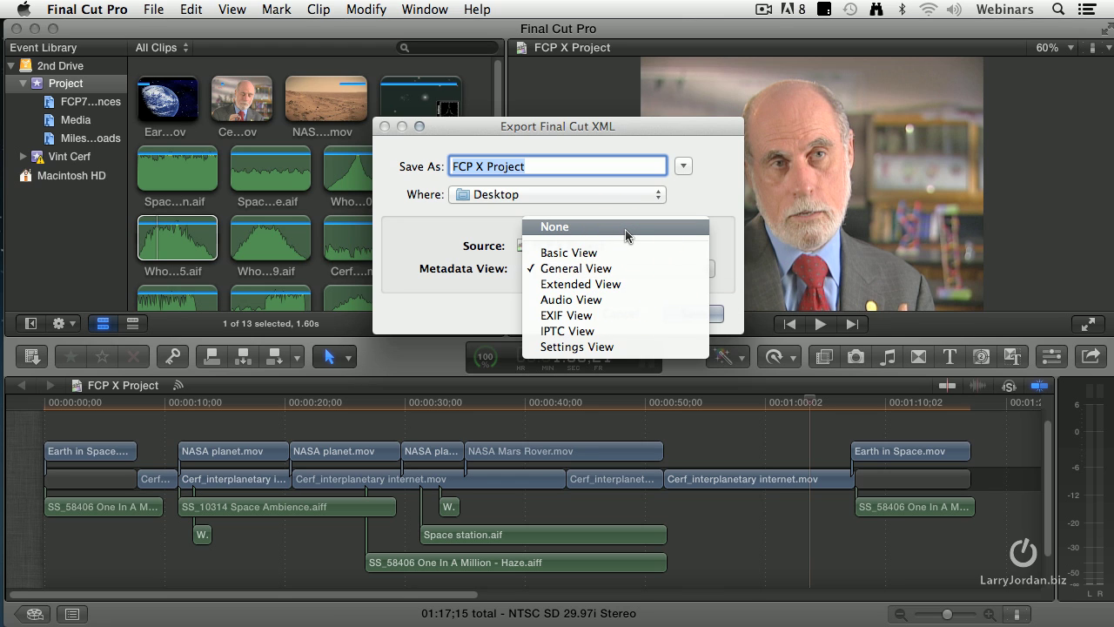
pyautogui.click(633, 268)
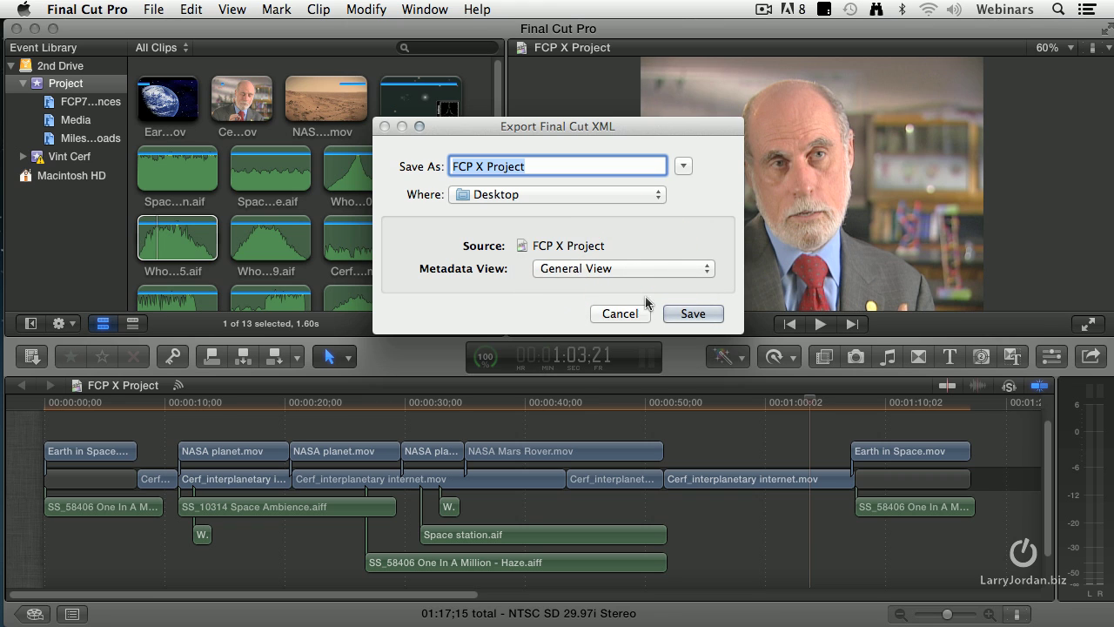
pyautogui.click(693, 314)
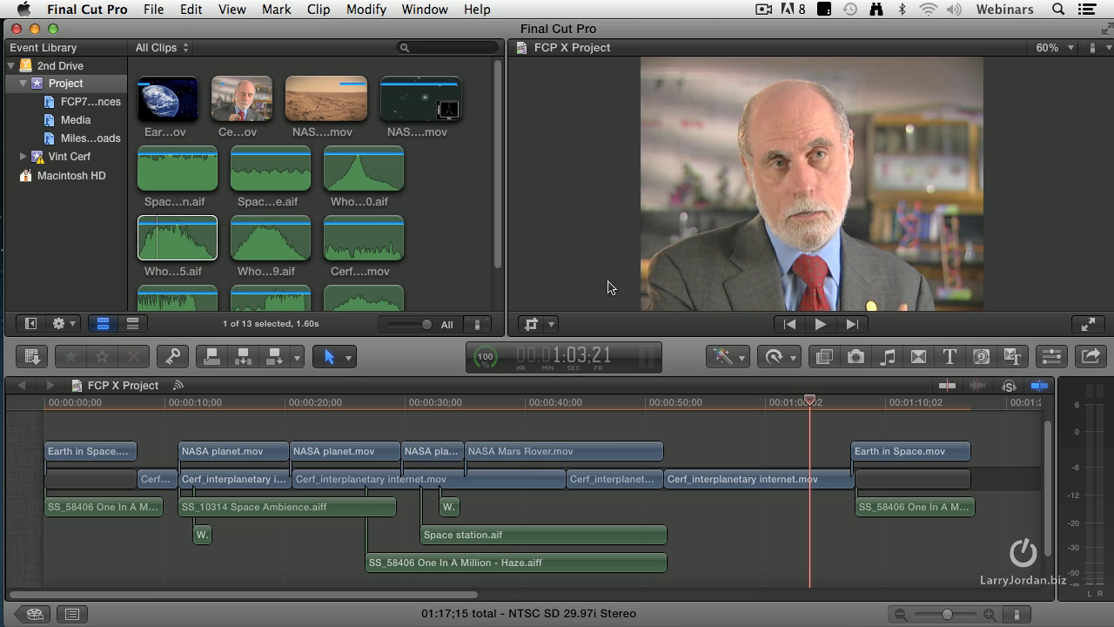
# Share the project as a Master File using the Apple ProRes 422 (Proxy) codec
pyautogui.click(163, 8)
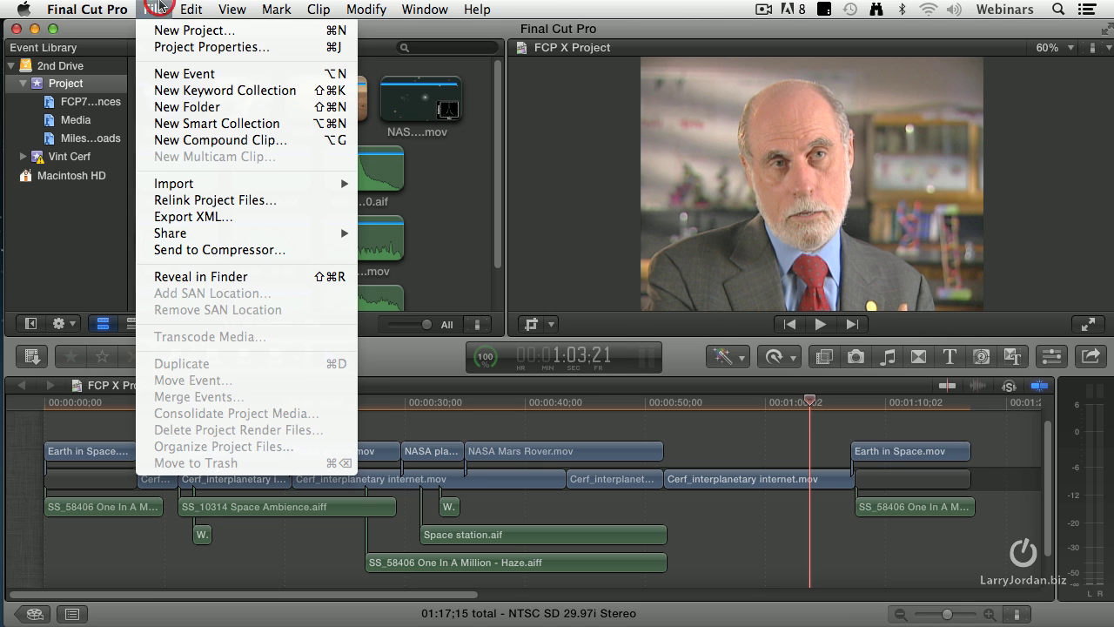
pyautogui.moveTo(209, 234)
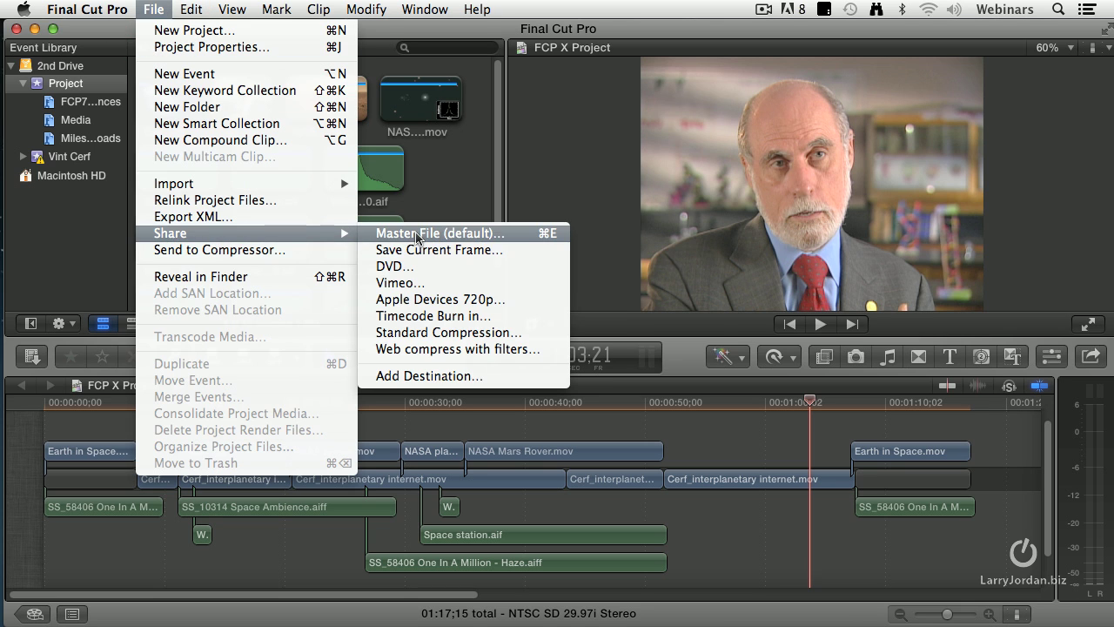
pyautogui.click(517, 237)
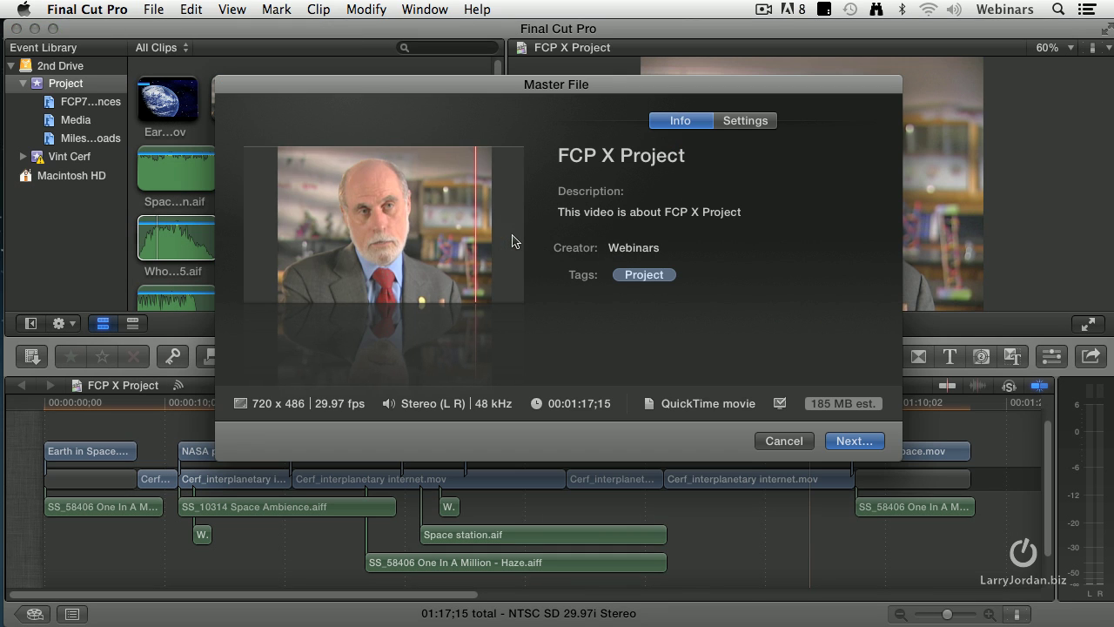
pyautogui.click(737, 124)
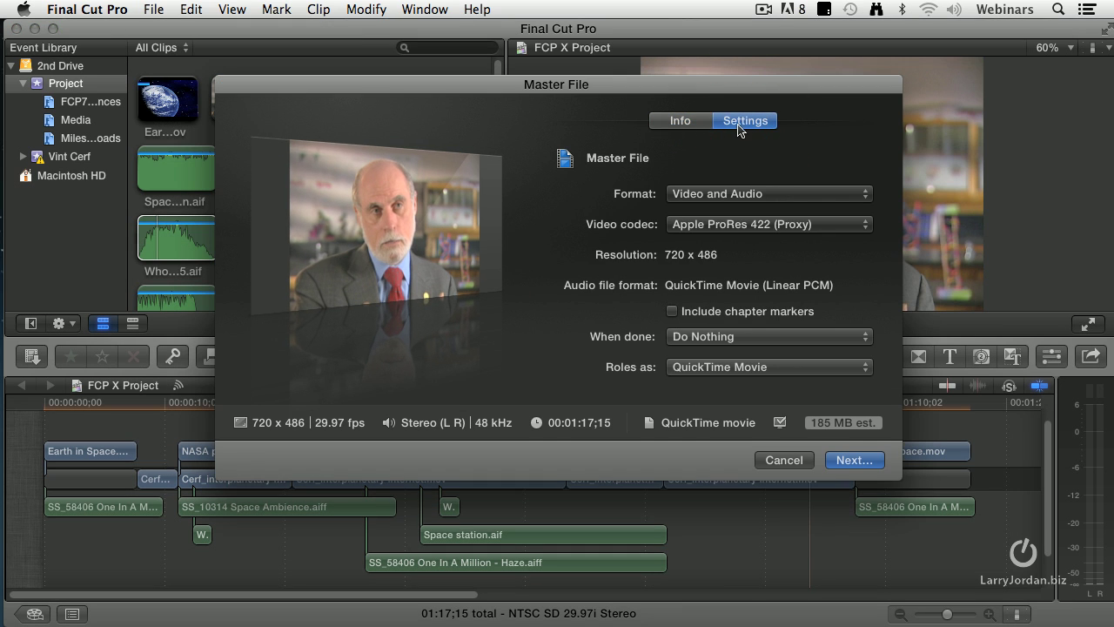
pyautogui.click(786, 224)
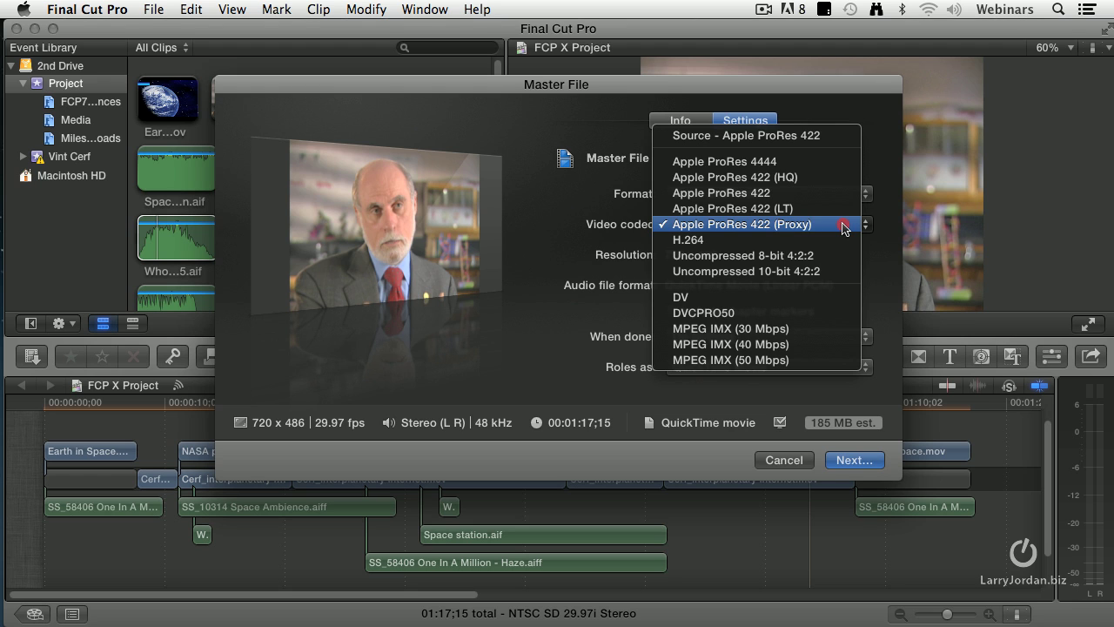
pyautogui.click(842, 228)
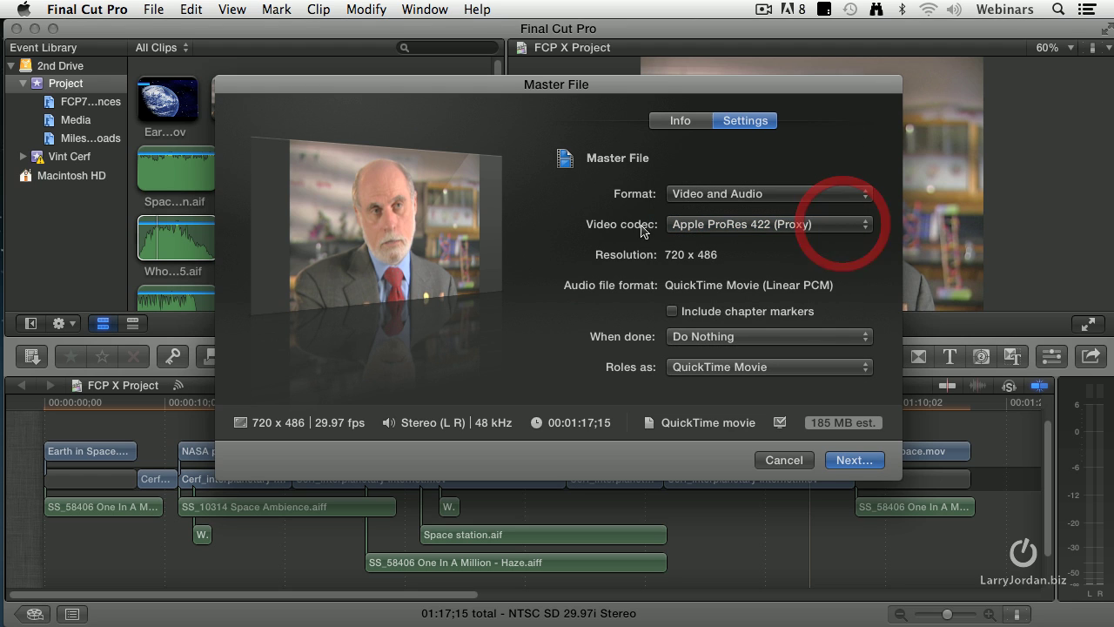
pyautogui.click(833, 228)
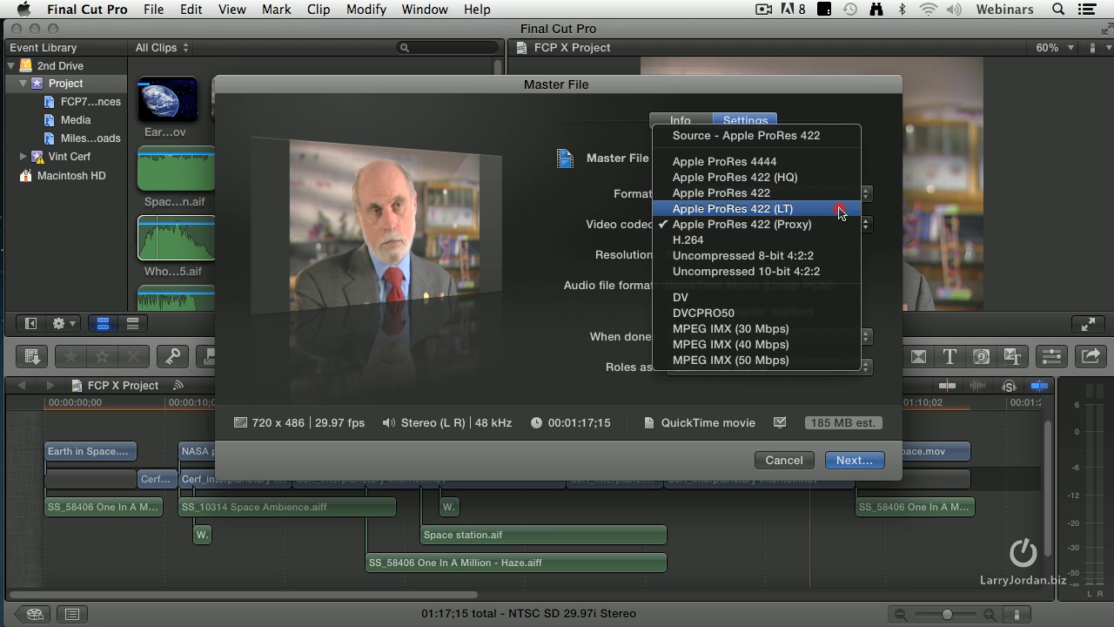
pyautogui.click(843, 225)
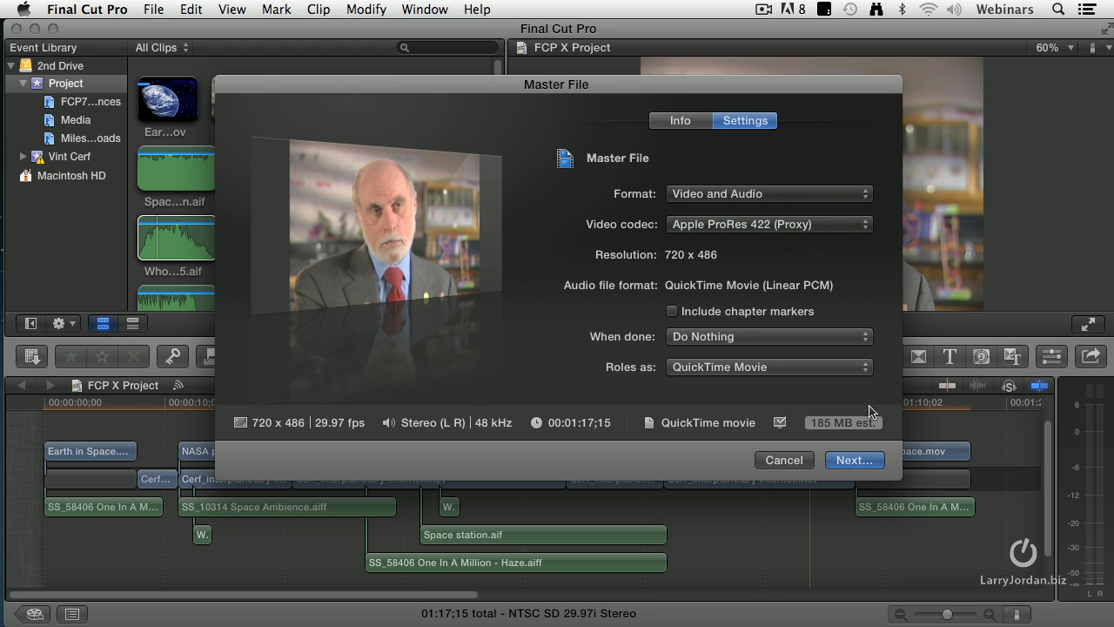
# Name the master file 'FCP X Project Movie' and save it to the Desktop
pyautogui.click(853, 460)
pyautogui.press('Right')
pyautogui.write('Movie')
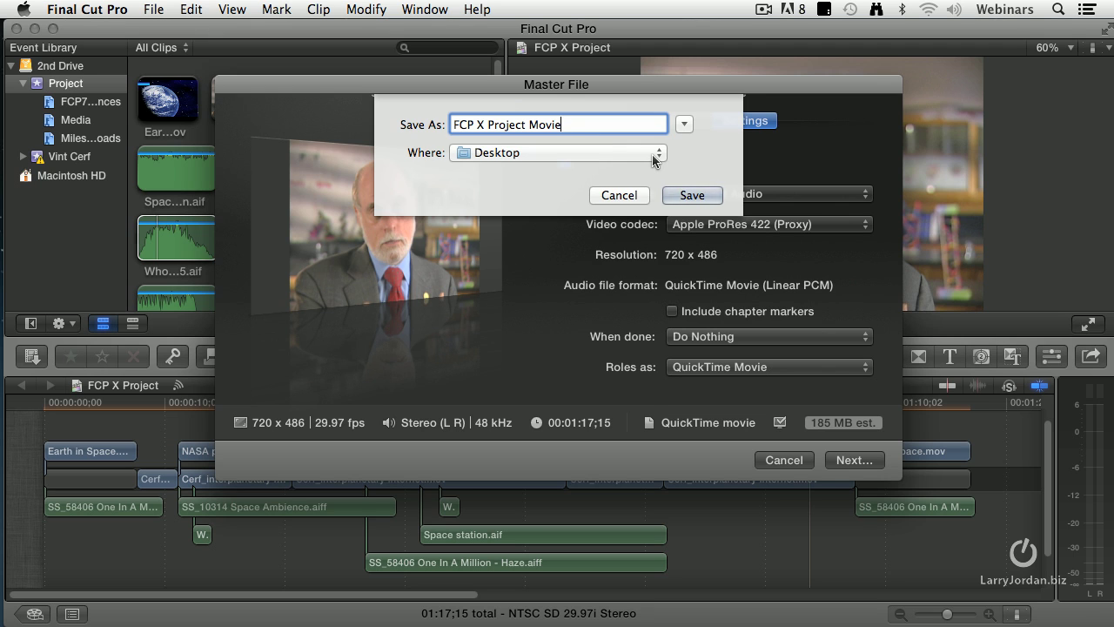
pyautogui.click(693, 196)
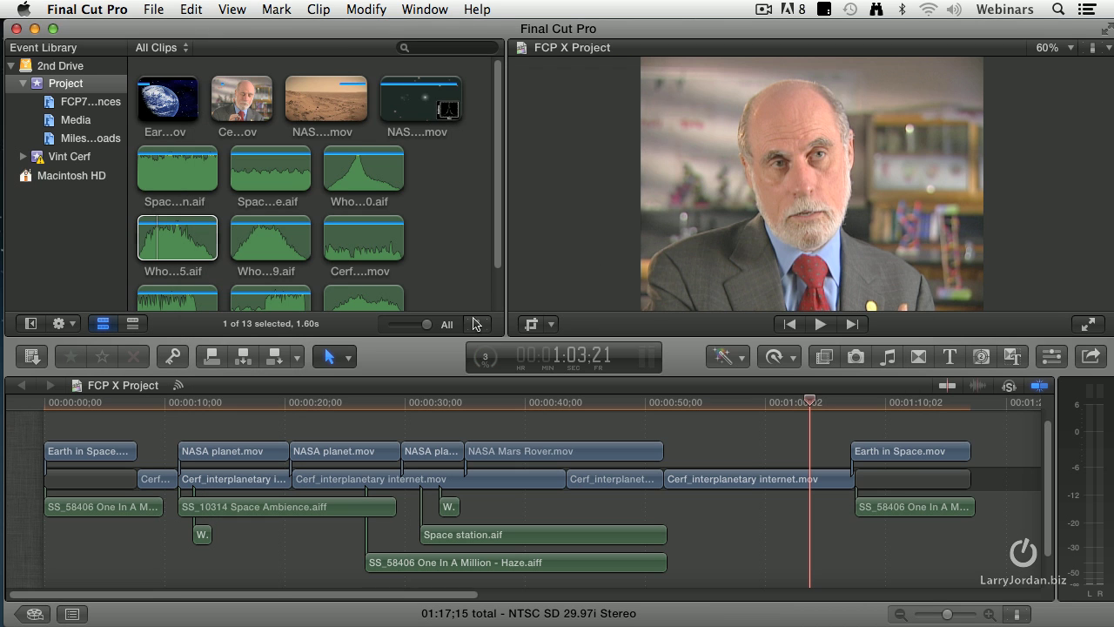
pyautogui.click(484, 360)
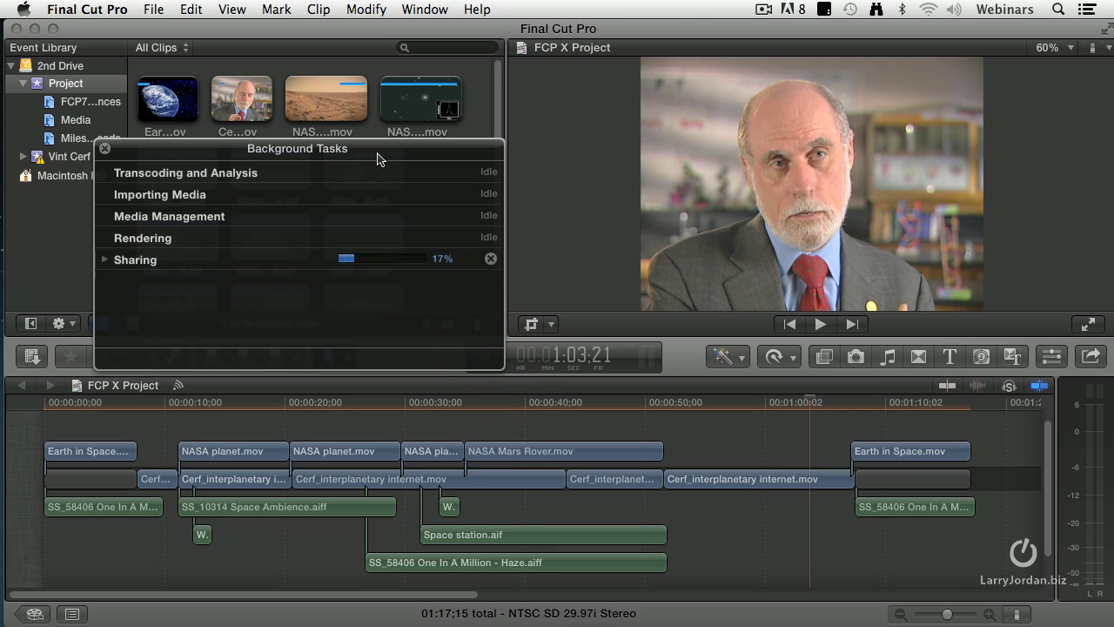
pyautogui.moveTo(378, 154); pyautogui.dragTo(385, 152)
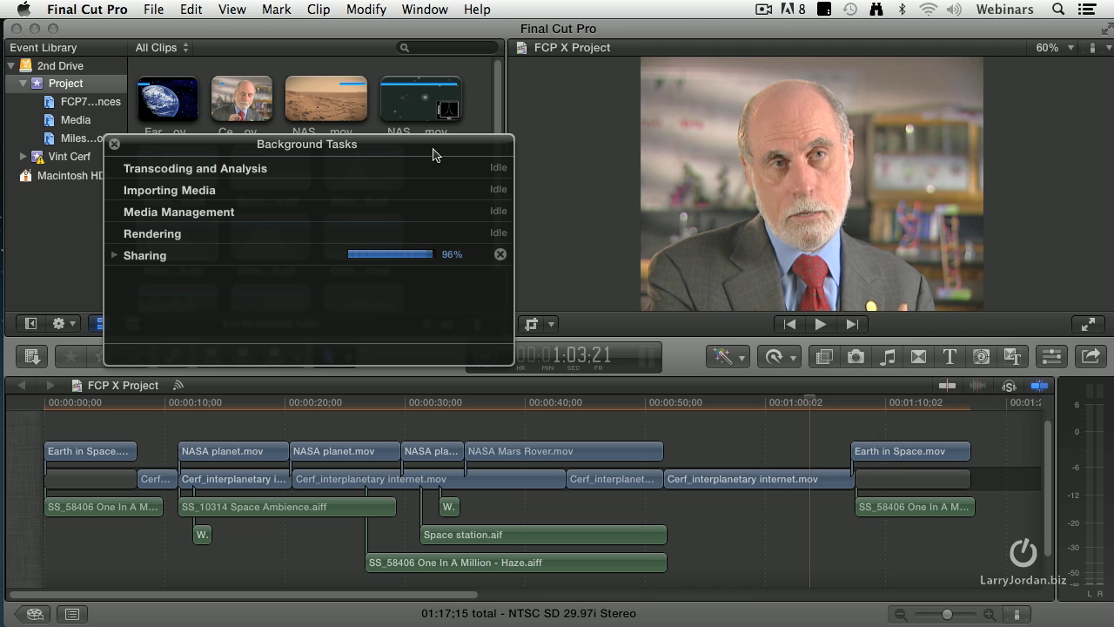
pyautogui.click(114, 144)
pyautogui.click(555, 285)
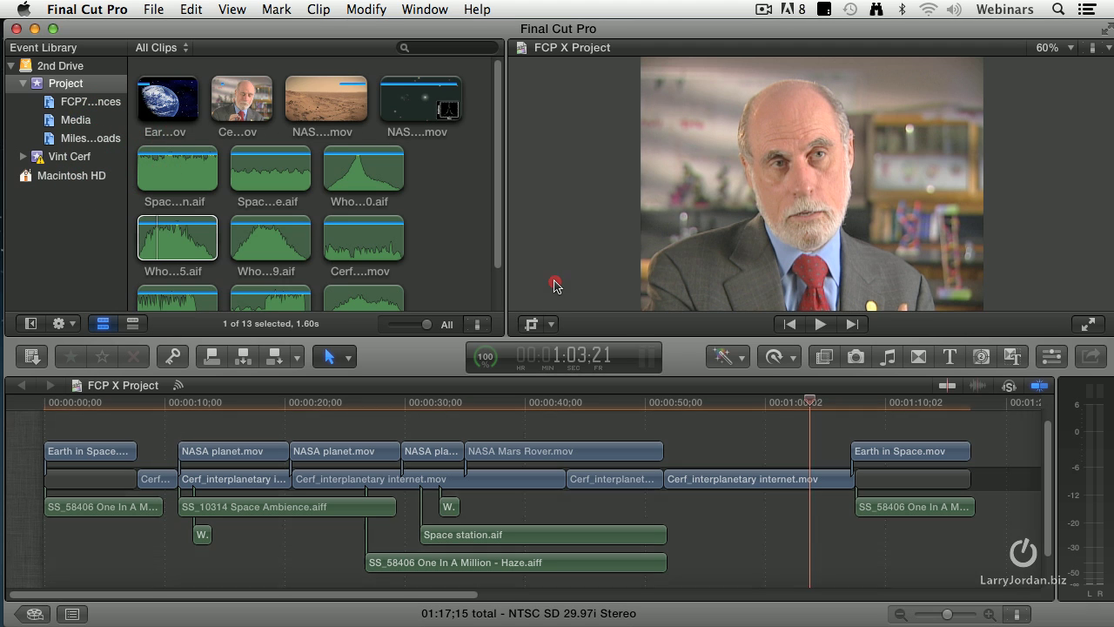
# Hide Final Cut Pro and arrange FCP X Project.fcpxml and FCP X Project Movie.mov on the desktop
pyautogui.press('super+h')
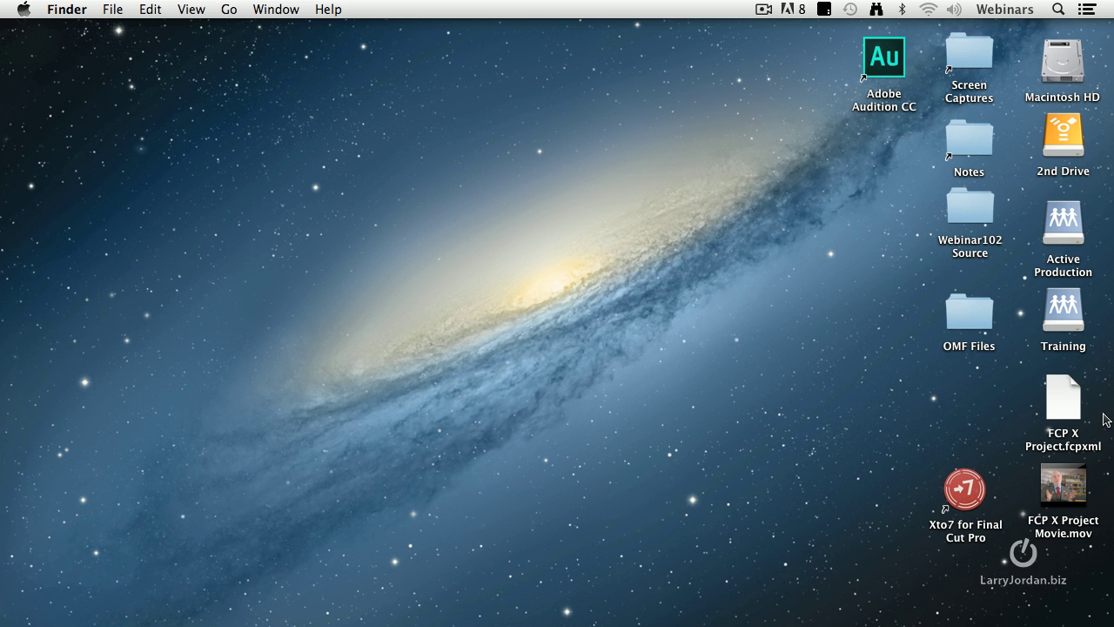
pyautogui.moveTo(1075, 412); pyautogui.dragTo(811, 421)
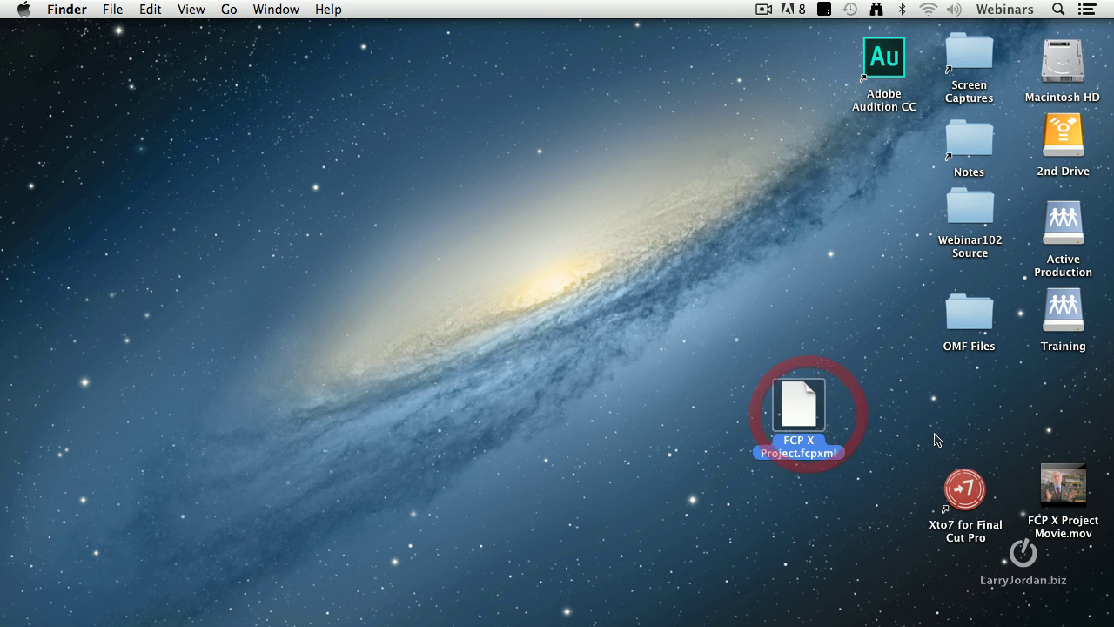
pyautogui.moveTo(1066, 483); pyautogui.dragTo(802, 489)
pyautogui.click(891, 451)
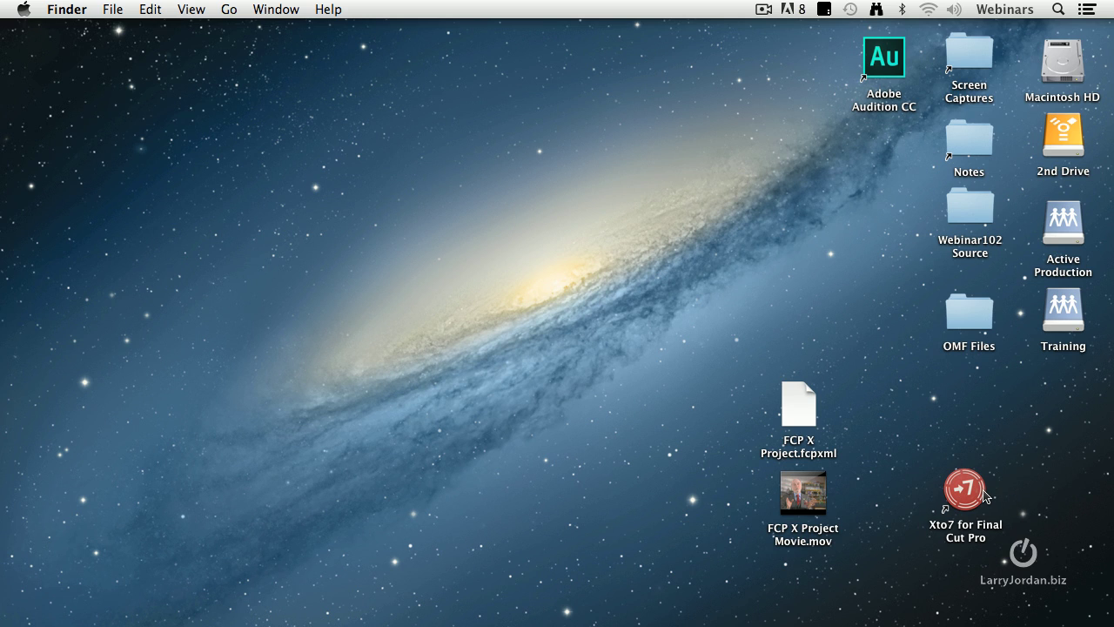
# Drop FCP X Project.fcpxml onto the Xto7 icon for translation
pyautogui.click(940, 432)
pyautogui.click(786, 406)
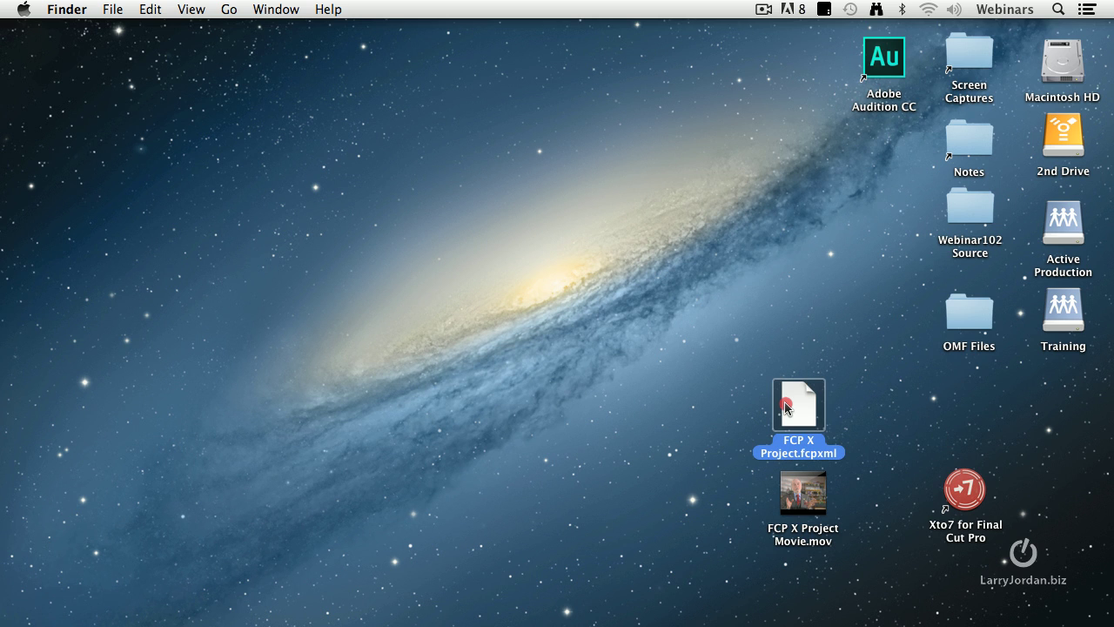
pyautogui.moveTo(786, 406); pyautogui.dragTo(964, 484)
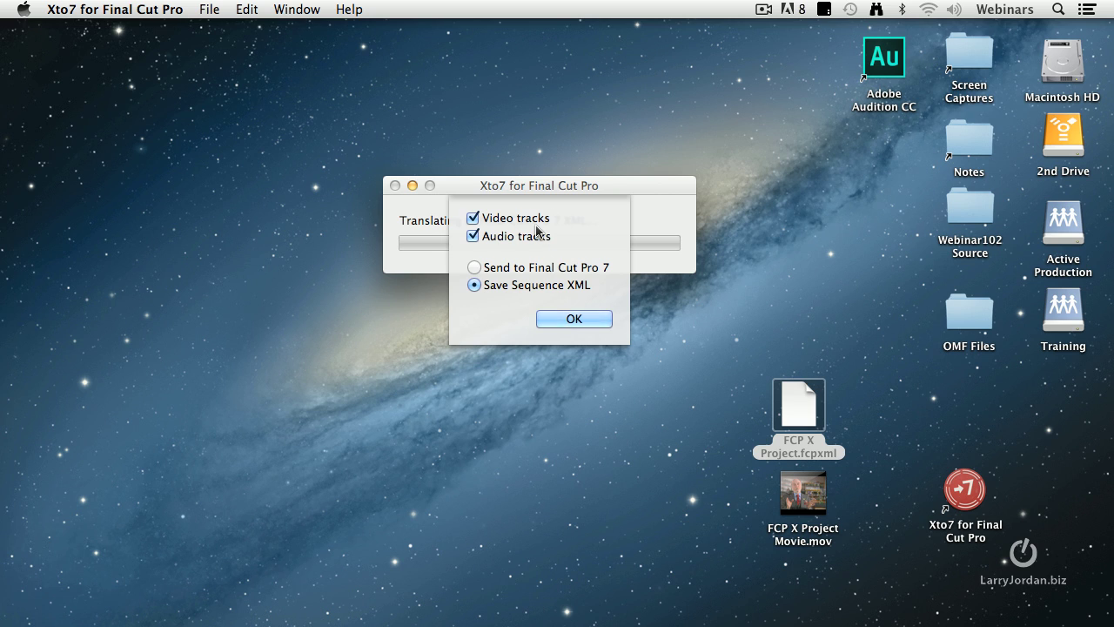
# Translate video and audio tracks, save 'FCP X Project Xto7' to the Desktop, and reposition its icon
pyautogui.click(582, 320)
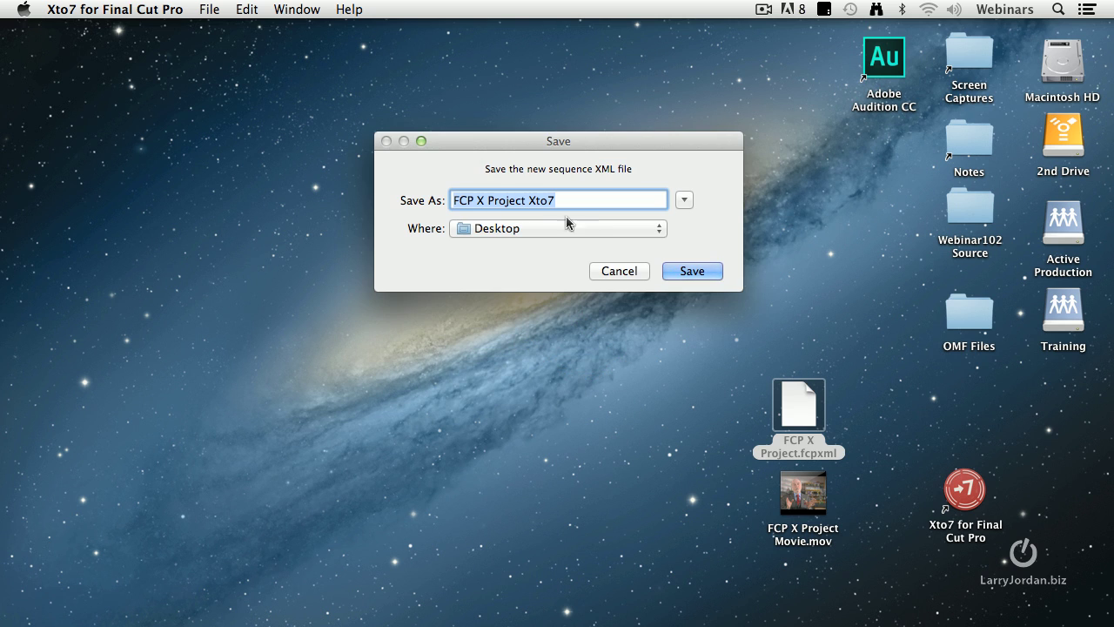
pyautogui.click(685, 271)
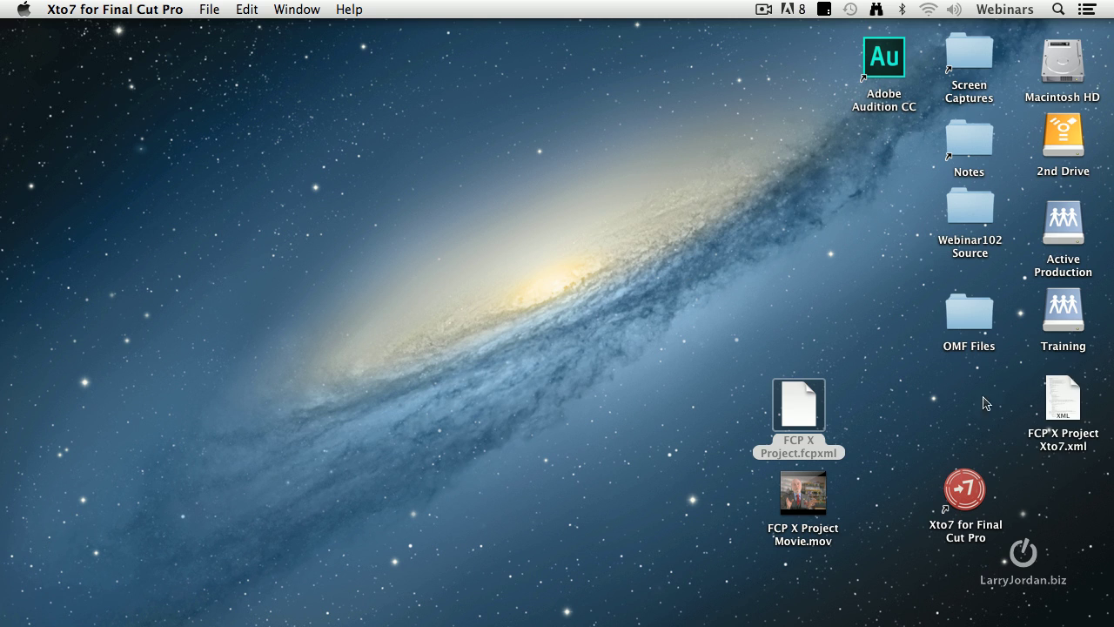
pyautogui.moveTo(1060, 398); pyautogui.dragTo(791, 261)
pyautogui.moveTo(790, 317); pyautogui.dragTo(790, 317)
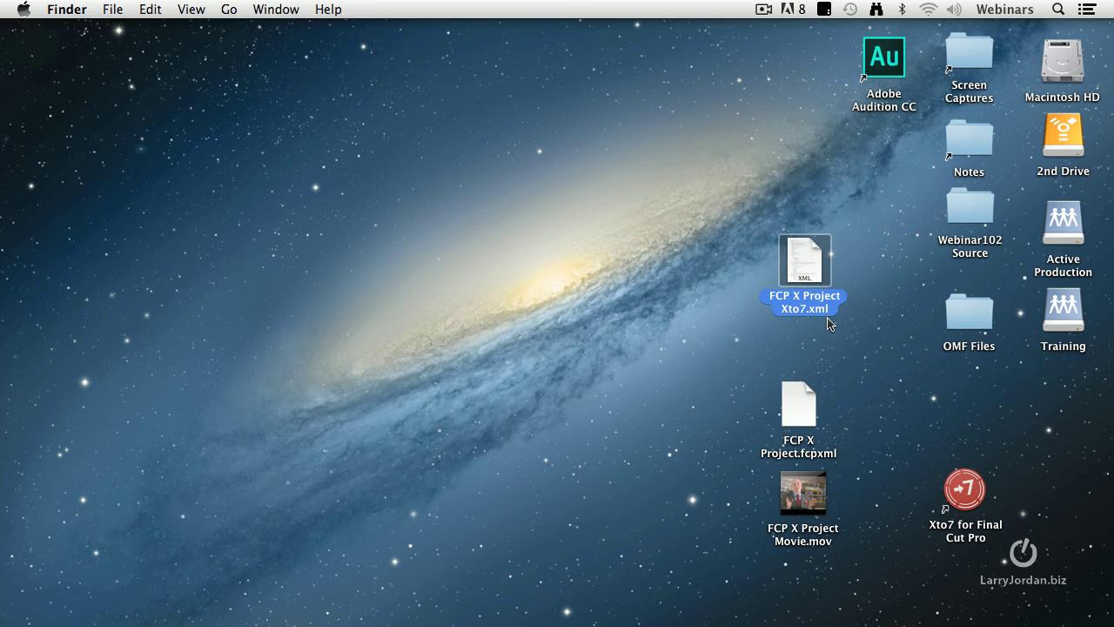
pyautogui.click(658, 284)
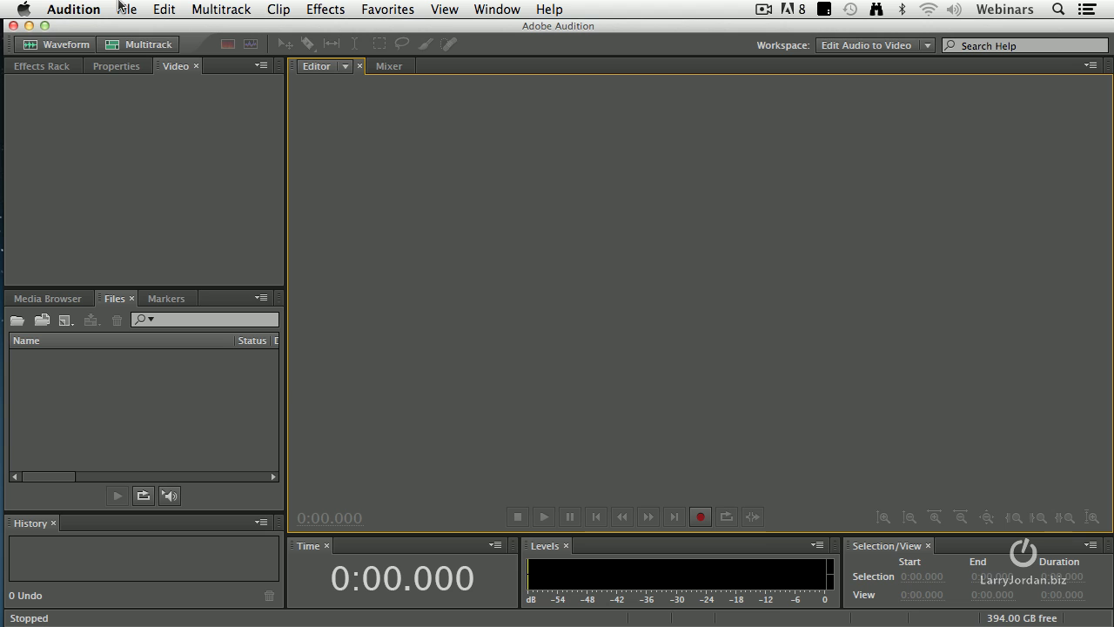
# Import FCP X Project Xto7.xml from the Desktop into Audition as a multitrack session
pyautogui.click(122, 9)
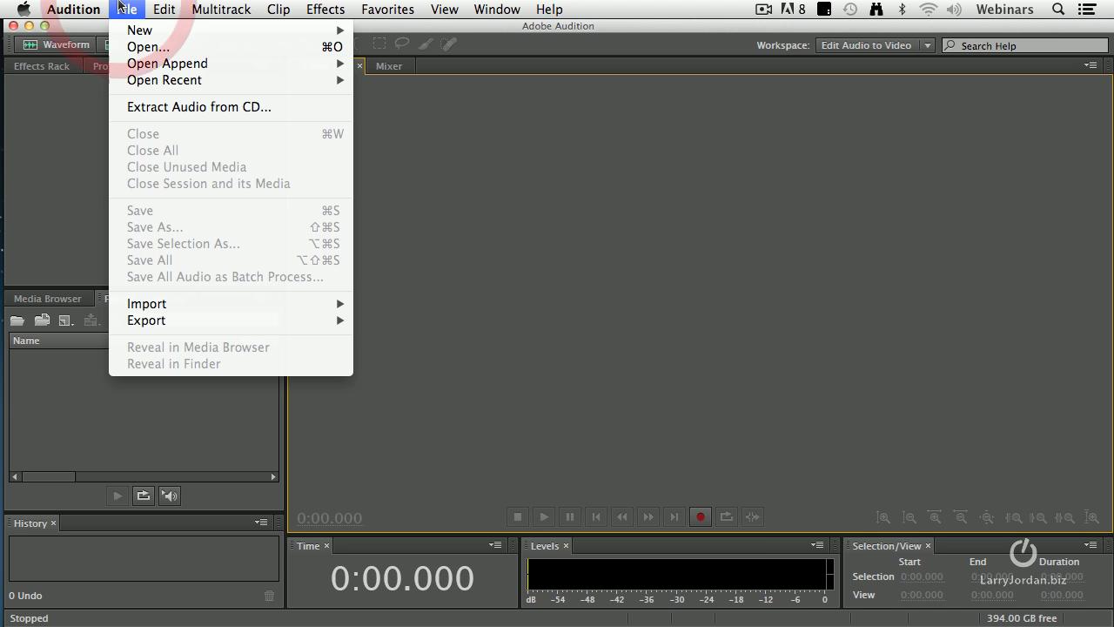
pyautogui.moveTo(199, 304)
pyautogui.click(377, 307)
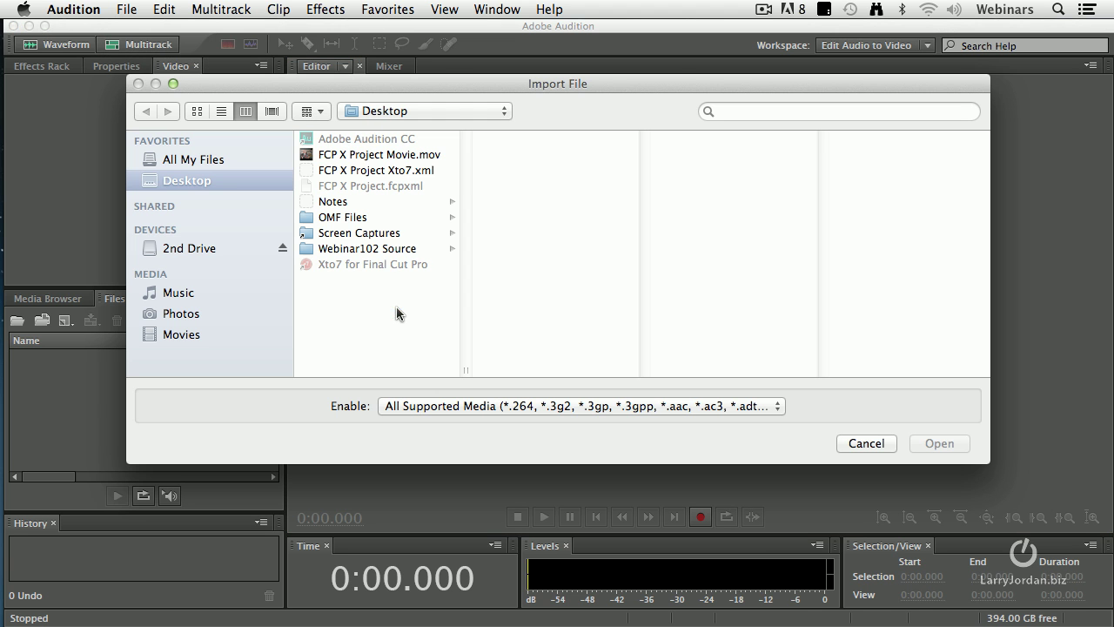
pyautogui.click(389, 171)
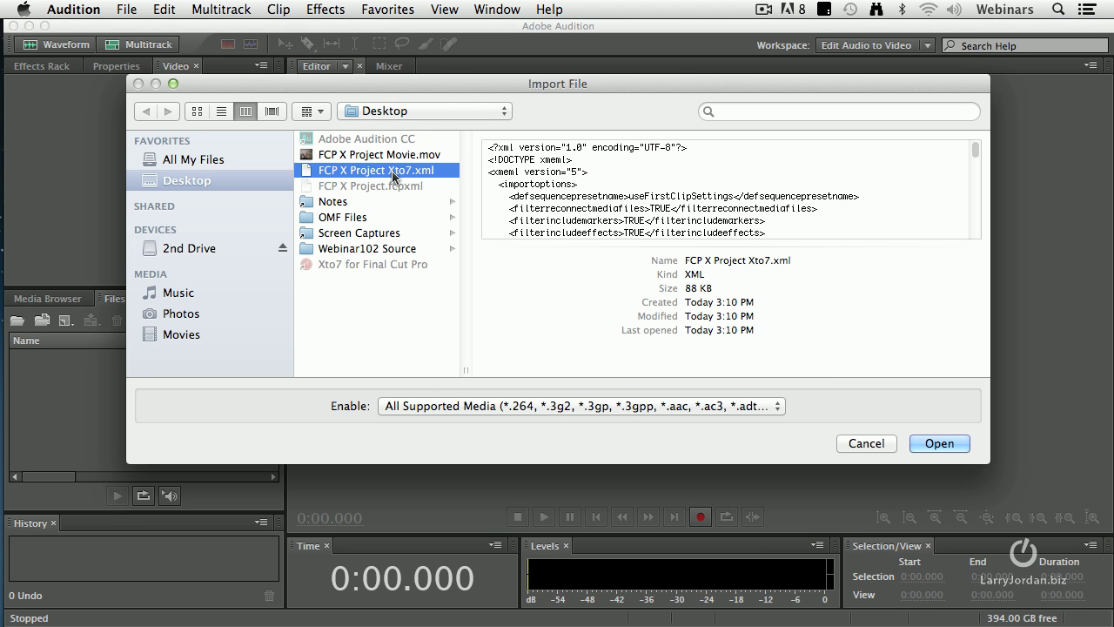
pyautogui.click(933, 444)
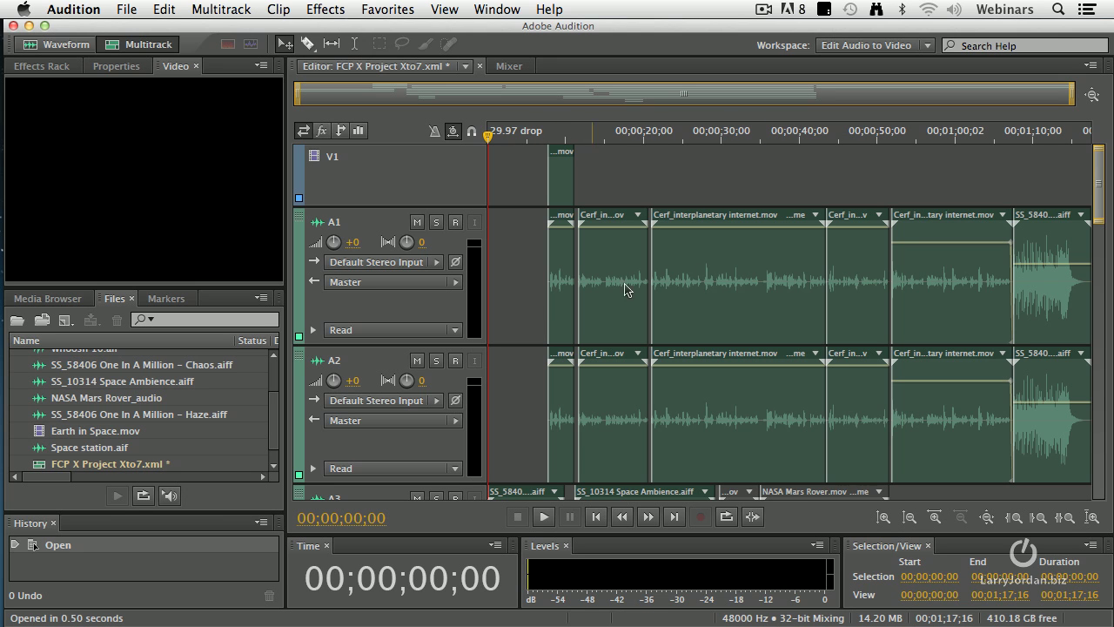
# Zoom out fully on all axes so V1, A1–A10 and Master fit the editor
pyautogui.click(1094, 94)
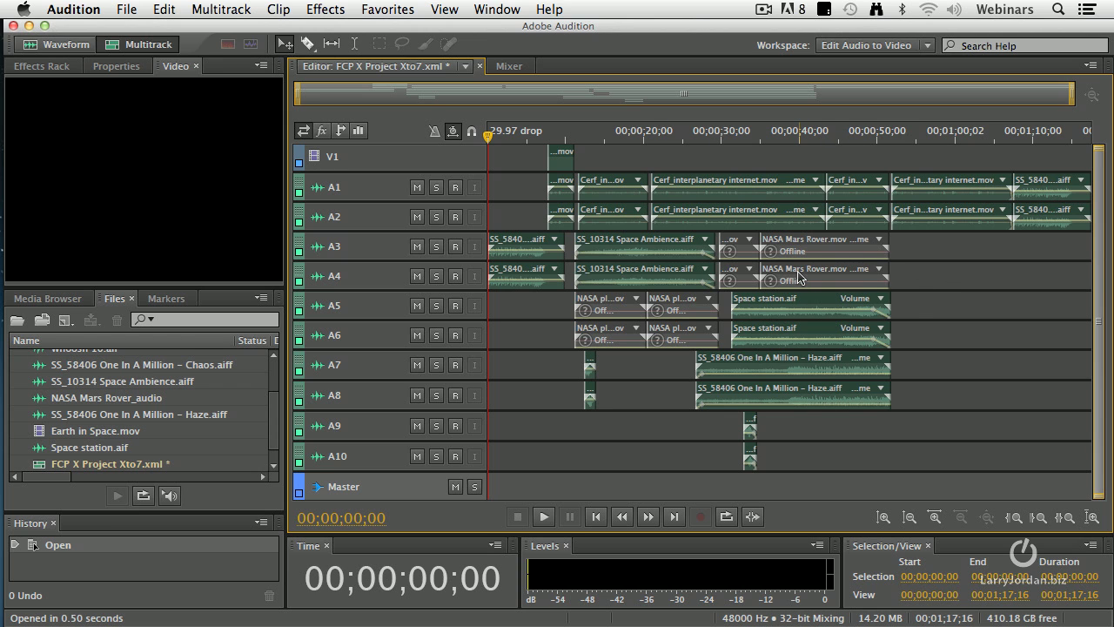
# Relink all offline NASA clips to NASA Mars Rover.mov in Original Media
pyautogui.click(278, 9)
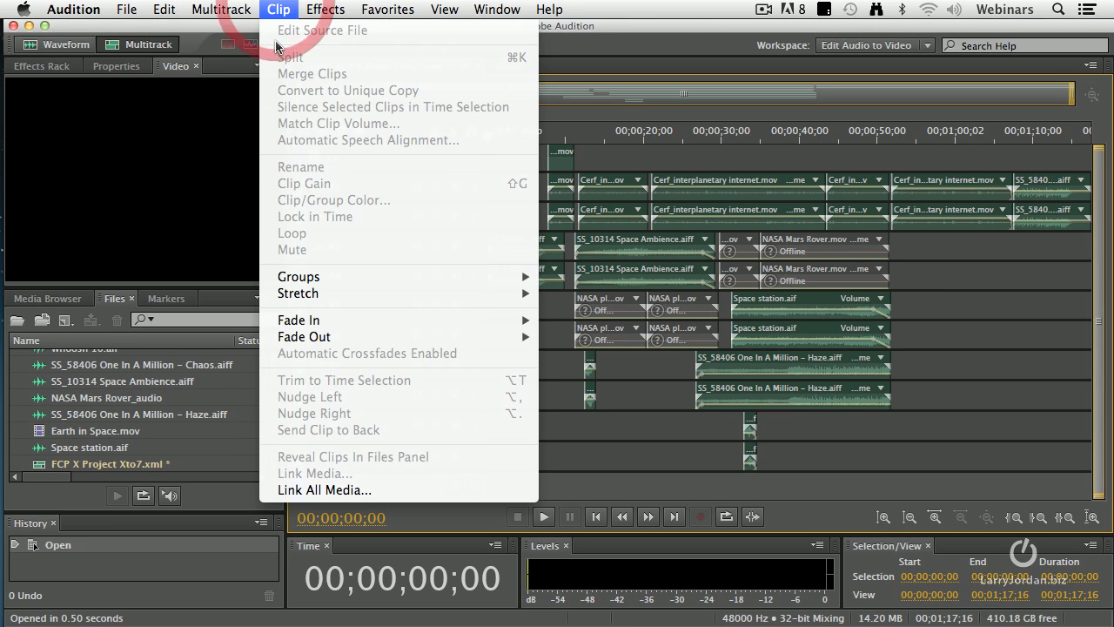
pyautogui.click(428, 490)
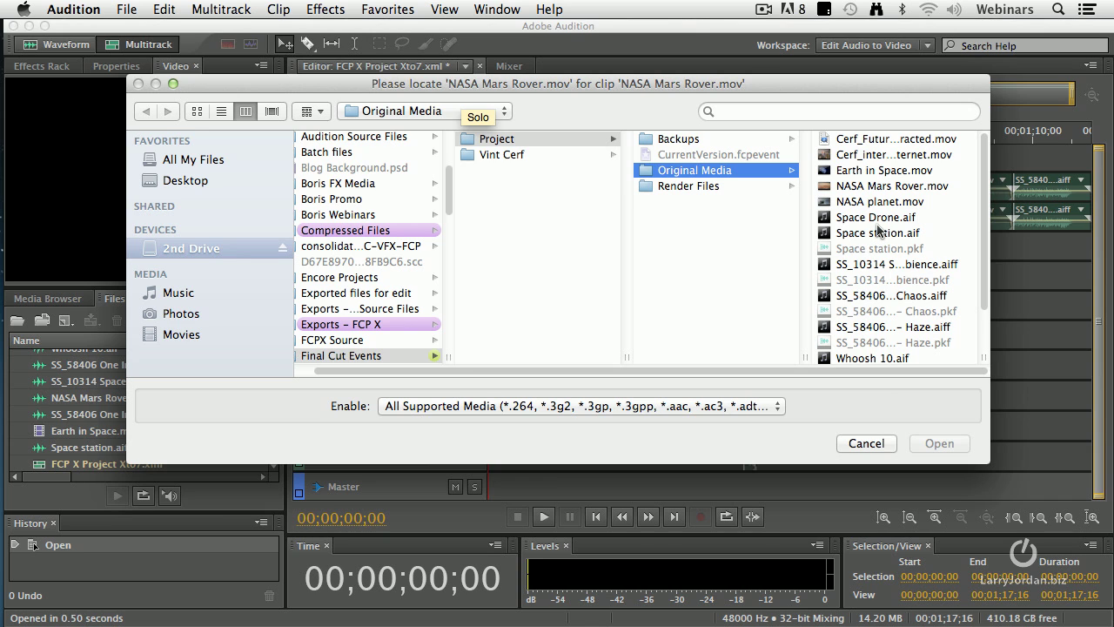
pyautogui.click(881, 186)
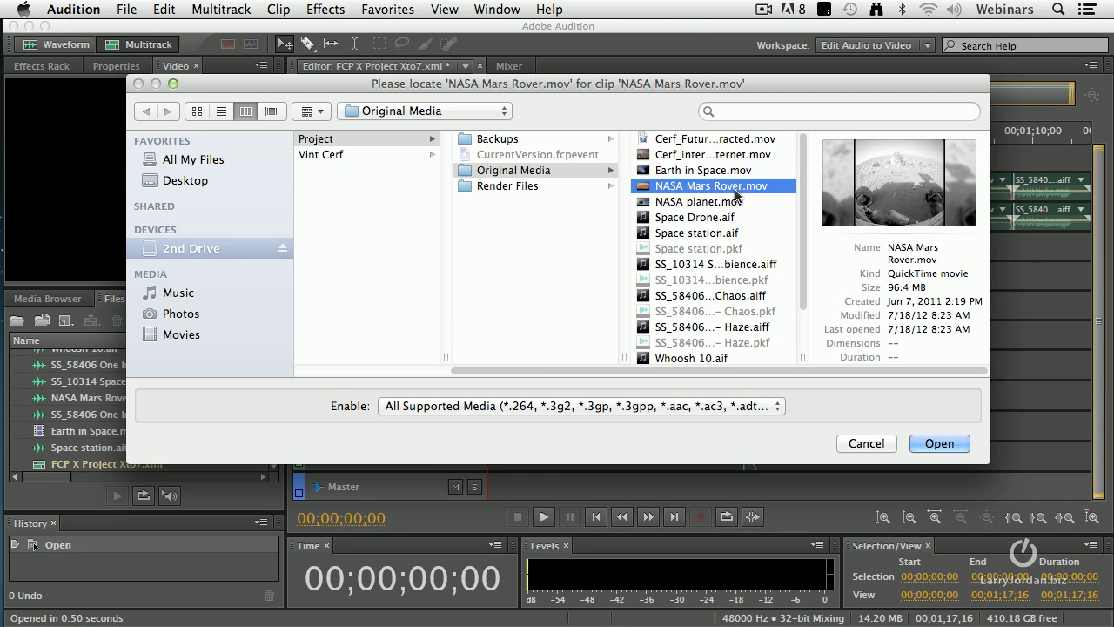
pyautogui.click(942, 445)
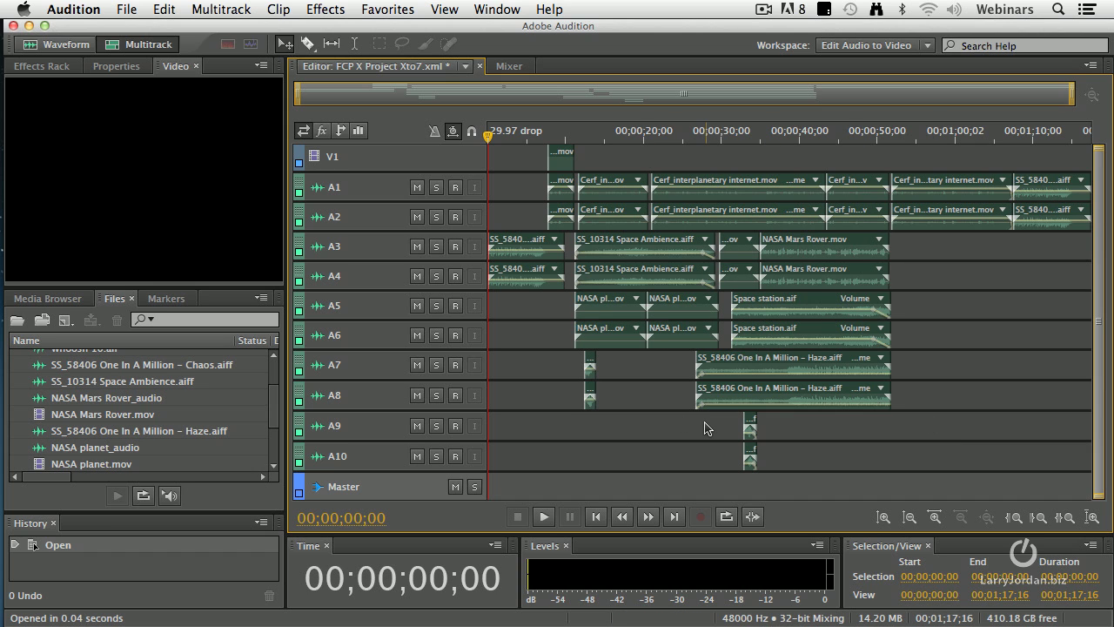
# In the Edit Audio to Video workspace, delete the short V1 video clip and rewind the playhead to zero
pyautogui.click(862, 47)
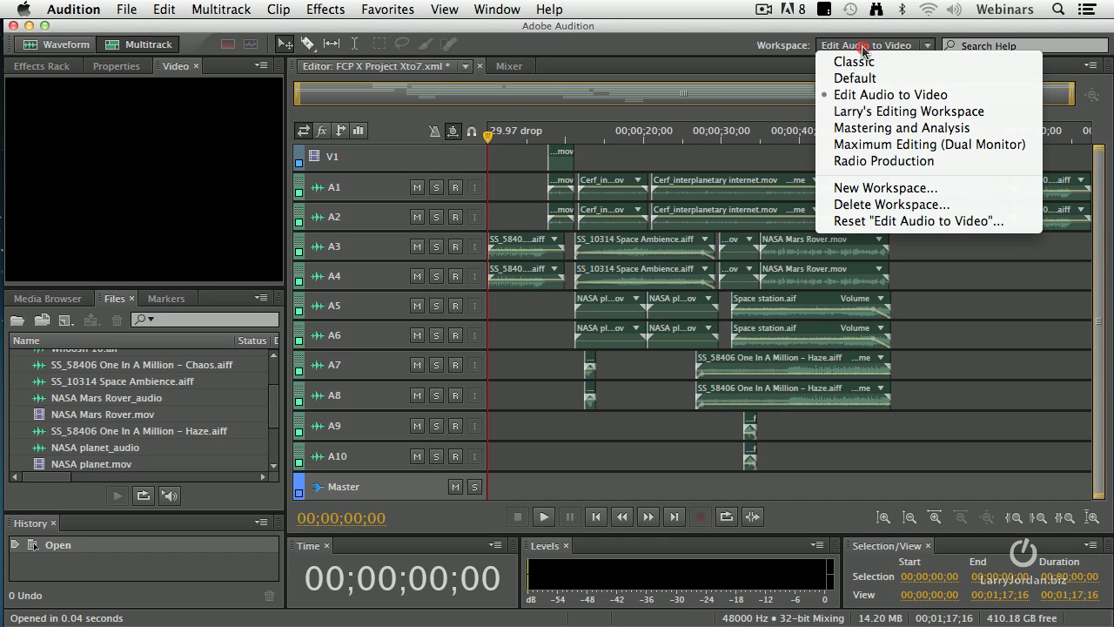
pyautogui.click(875, 96)
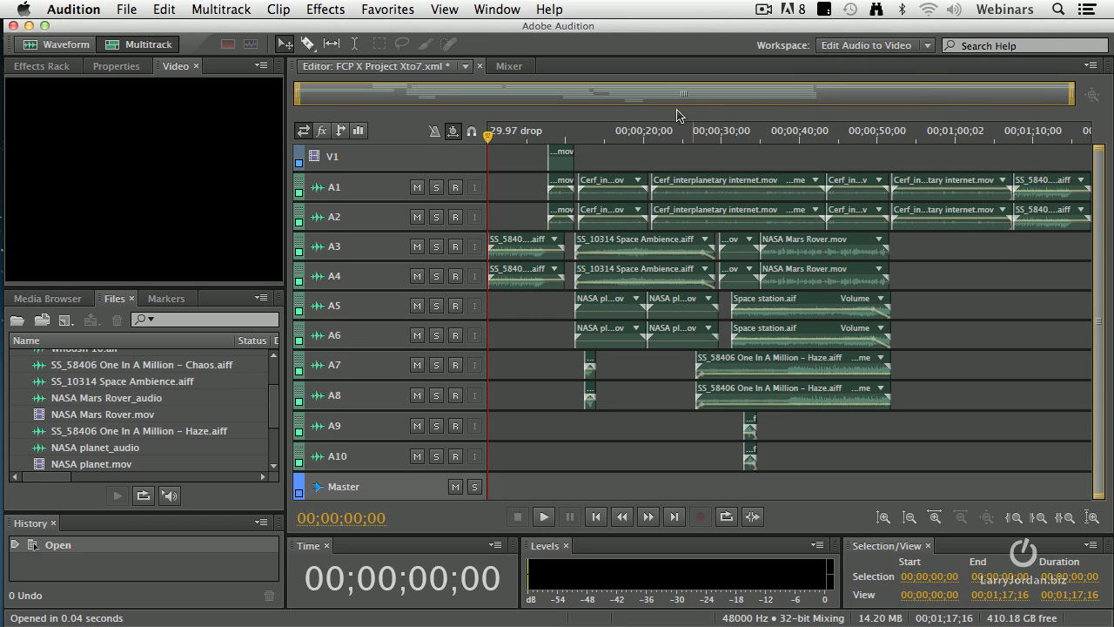
pyautogui.click(648, 136)
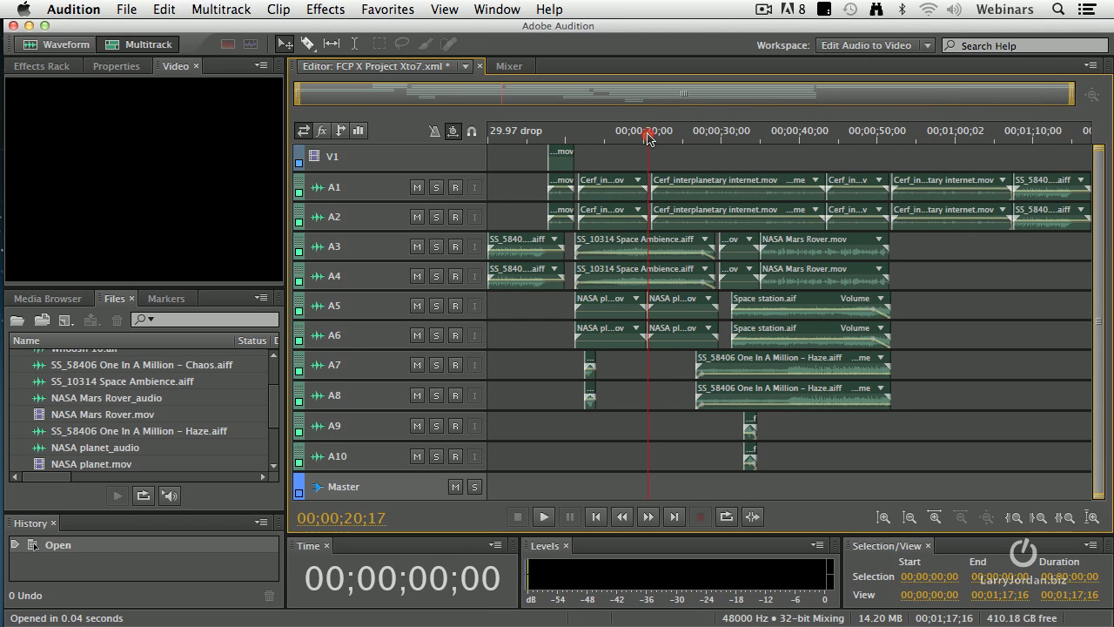
pyautogui.click(529, 136)
pyautogui.moveTo(557, 139); pyautogui.dragTo(518, 135)
pyautogui.click(555, 157)
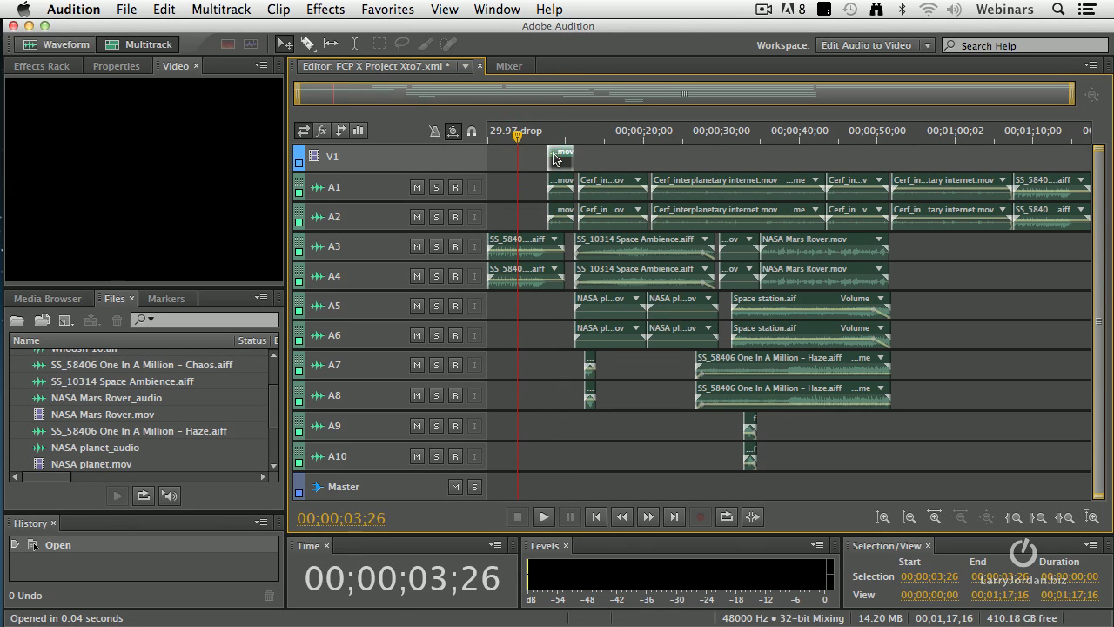
pyautogui.press('Delete')
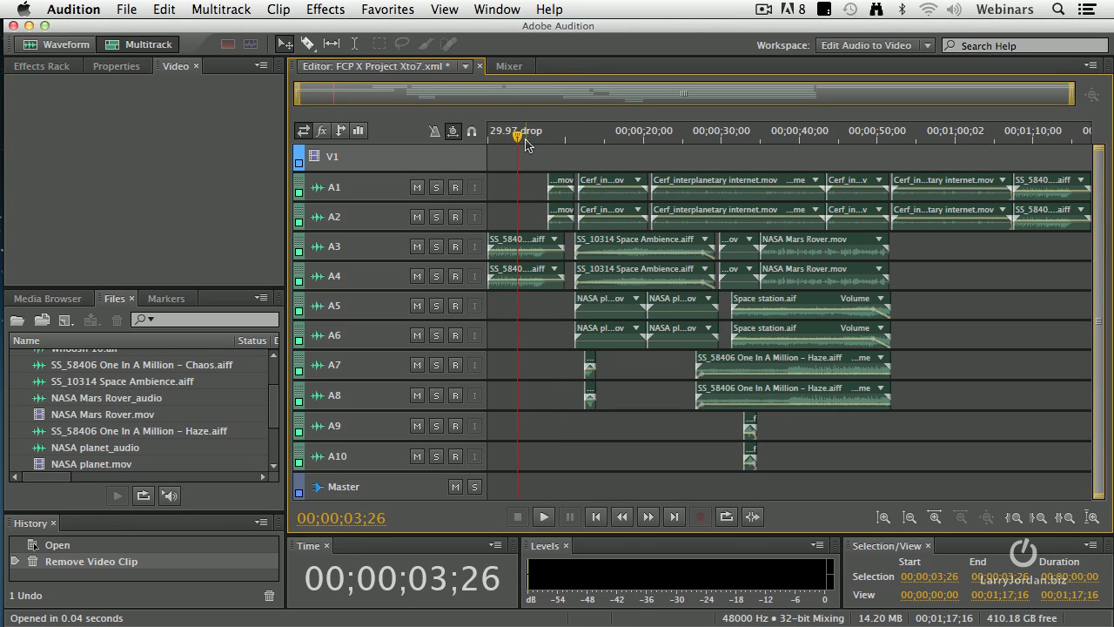
pyautogui.moveTo(519, 133); pyautogui.dragTo(473, 135)
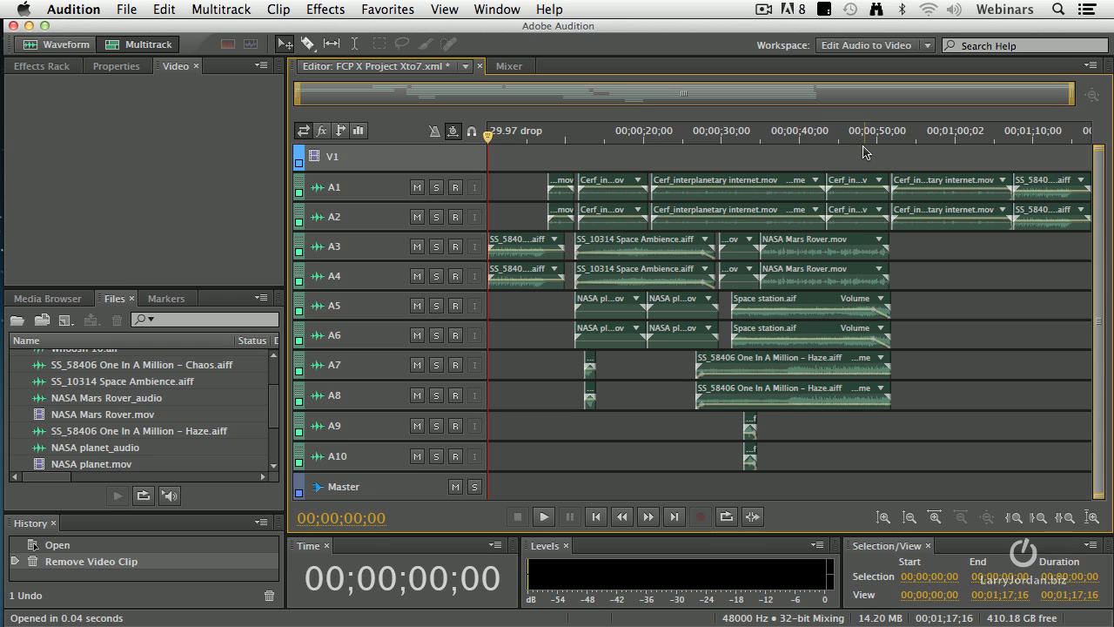
# Import FCP X Project Movie.mov from the Desktop into the Audition session
pyautogui.click(126, 9)
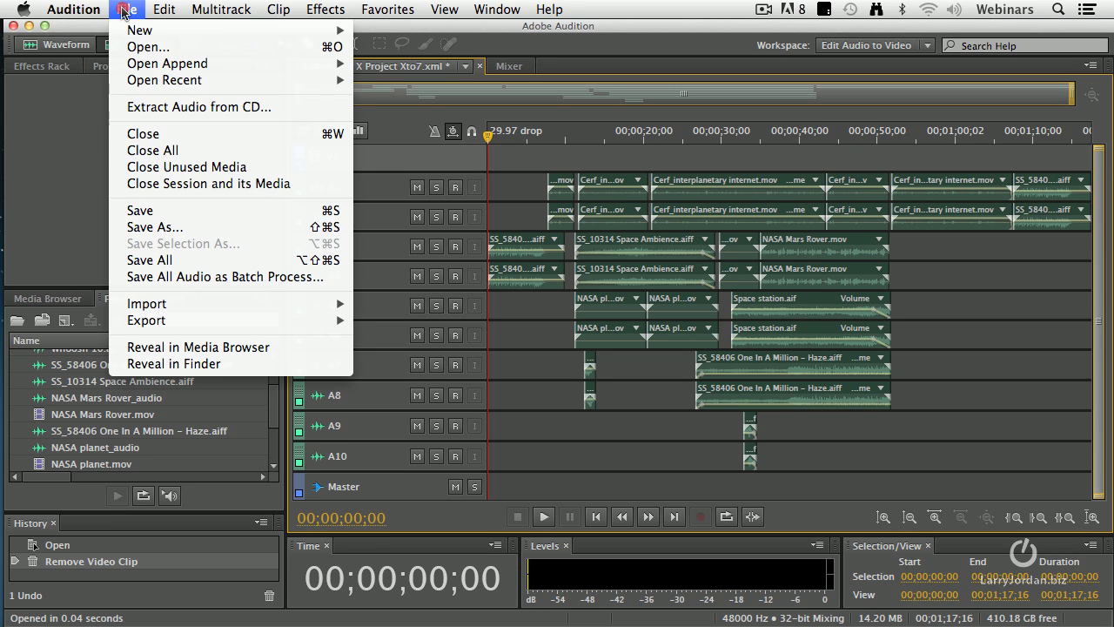
pyautogui.moveTo(173, 302)
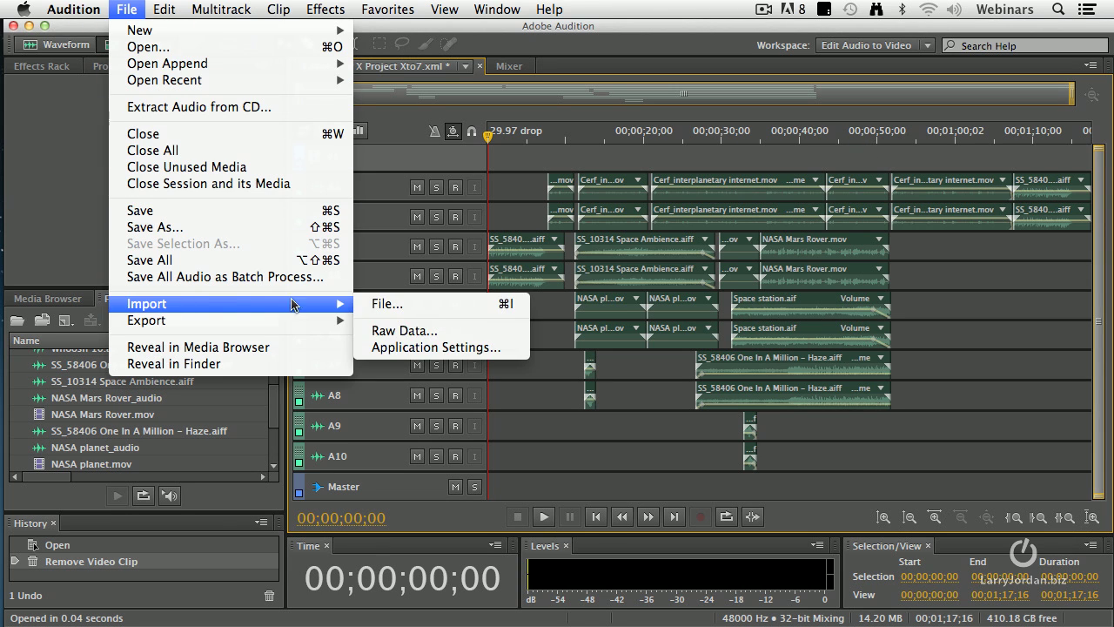
pyautogui.click(383, 303)
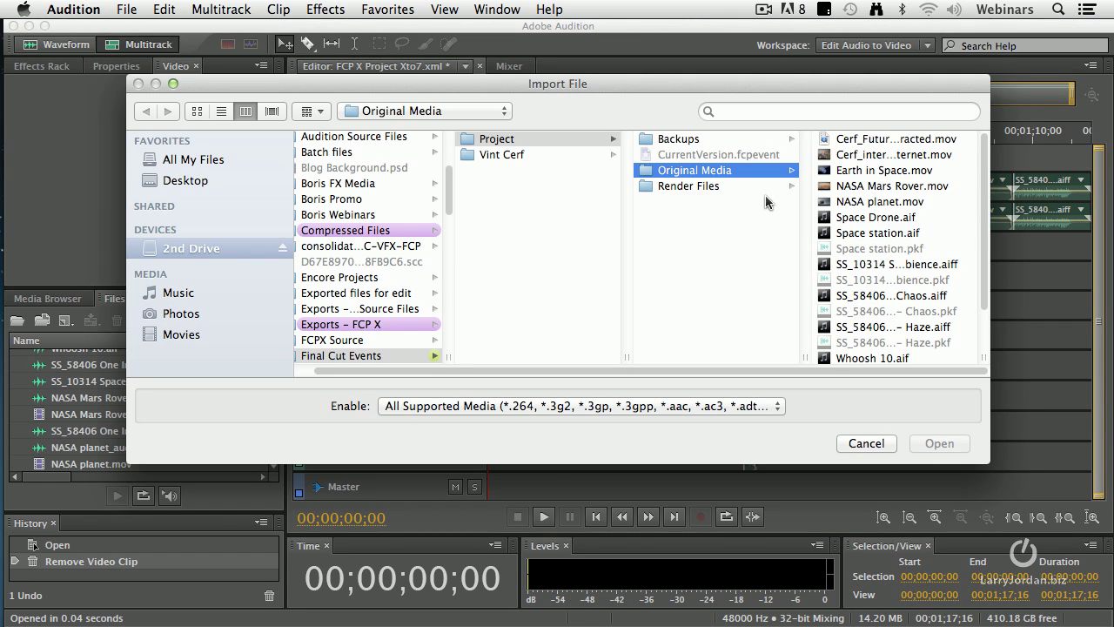
pyautogui.press('super+shift+d')
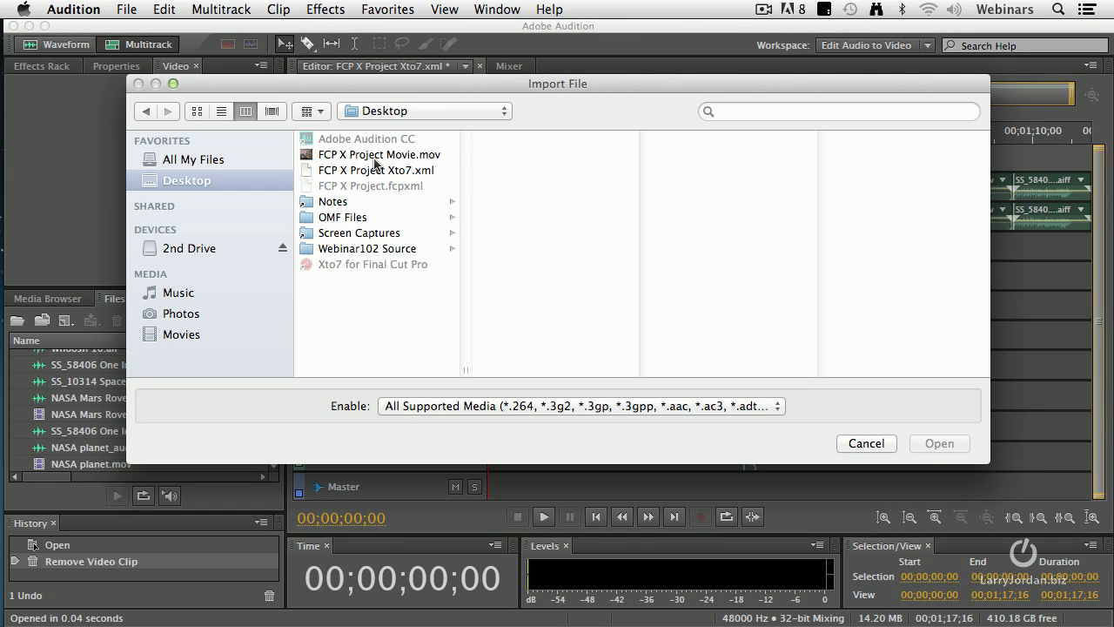
pyautogui.click(374, 156)
pyautogui.click(940, 443)
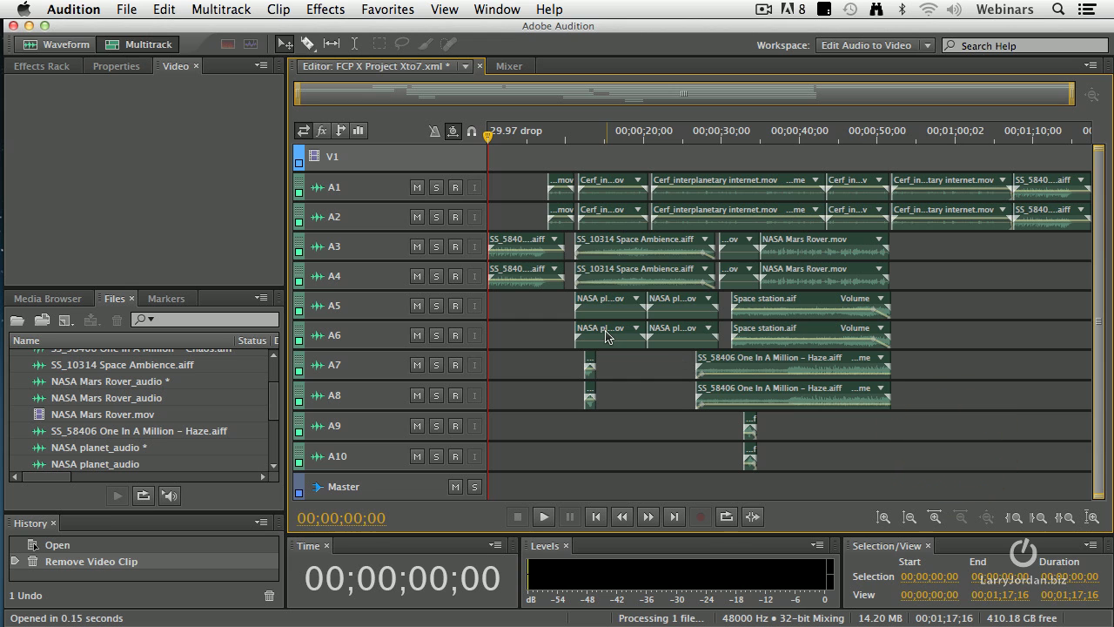
# Place the movie on the Video Reference track at 0 and scrub to check playback
pyautogui.scroll(-3, 162, 391)
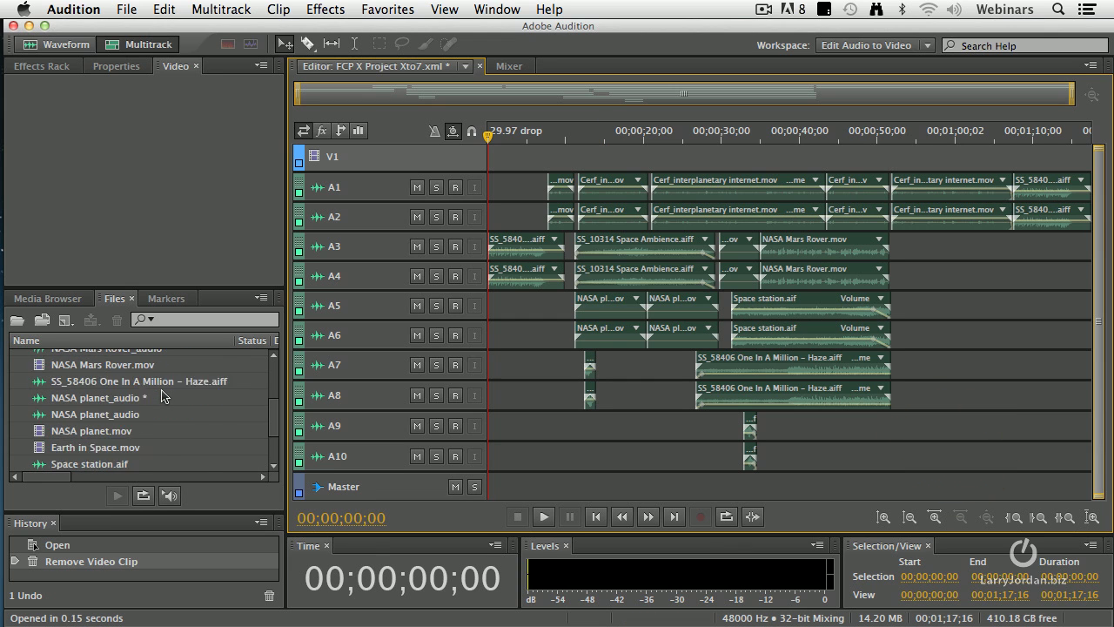
pyautogui.scroll(-1, 162, 396)
pyautogui.moveTo(194, 416); pyautogui.dragTo(741, 291)
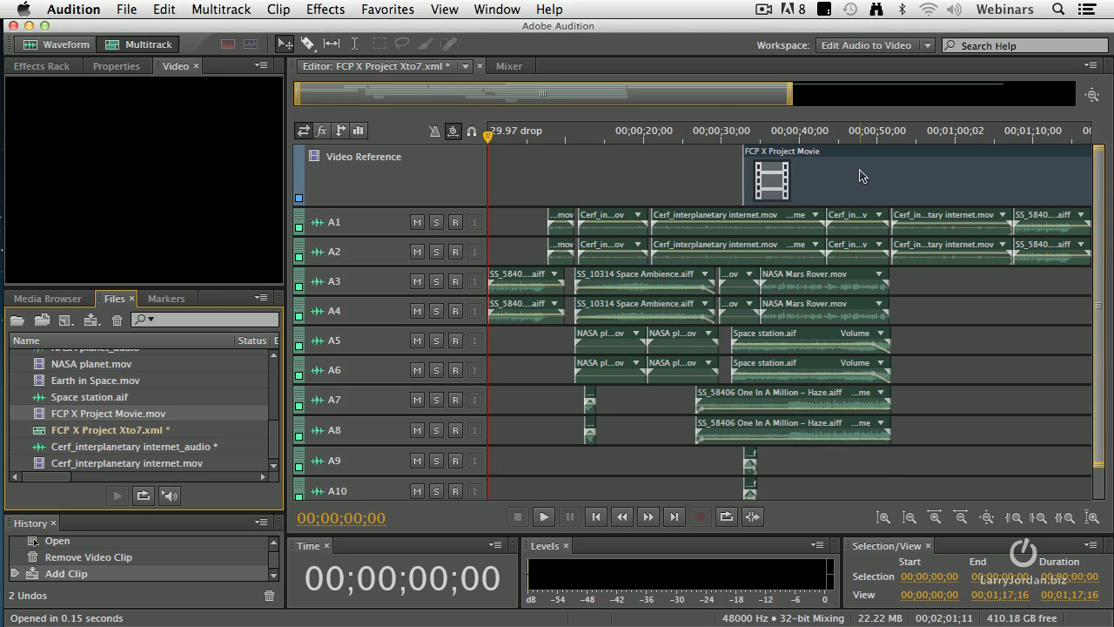
pyautogui.moveTo(894, 151); pyautogui.dragTo(583, 154)
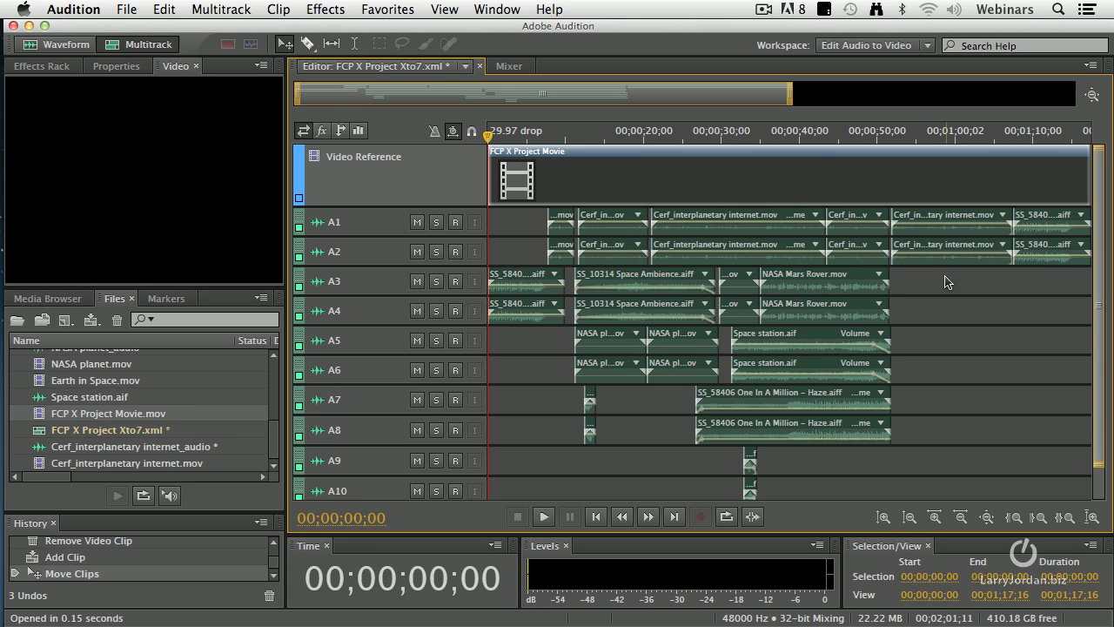
pyautogui.moveTo(819, 156); pyautogui.dragTo(761, 152)
pyautogui.moveTo(557, 131); pyautogui.dragTo(1010, 137)
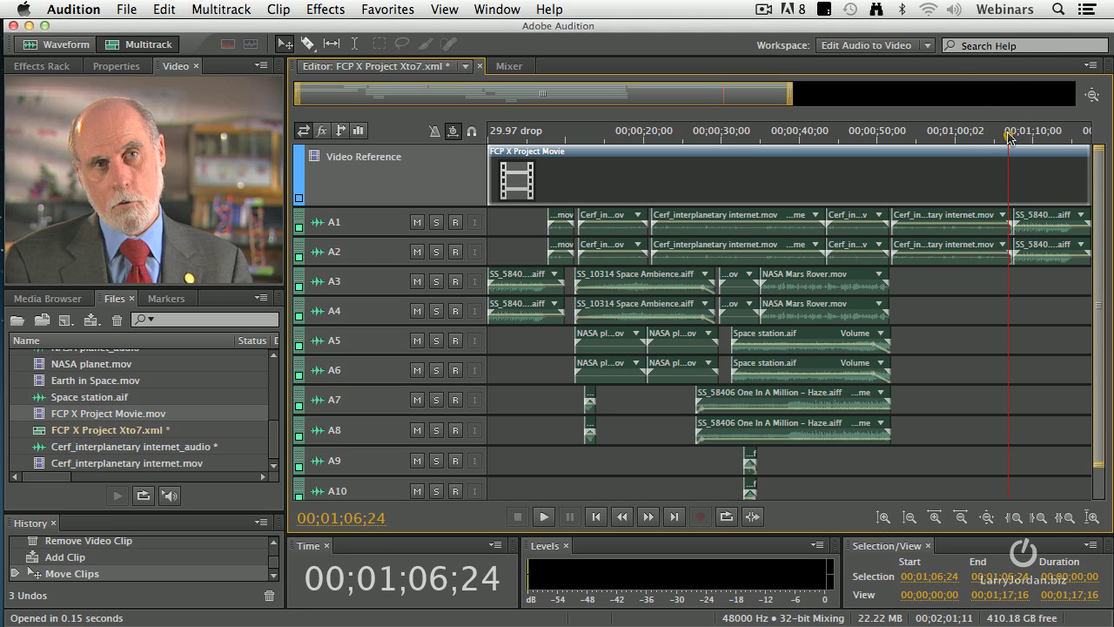
# Start an entire-session mixdown and trim 'Xto7_' from the name, leaving 'FCP X Project mixdown'
pyautogui.click(126, 10)
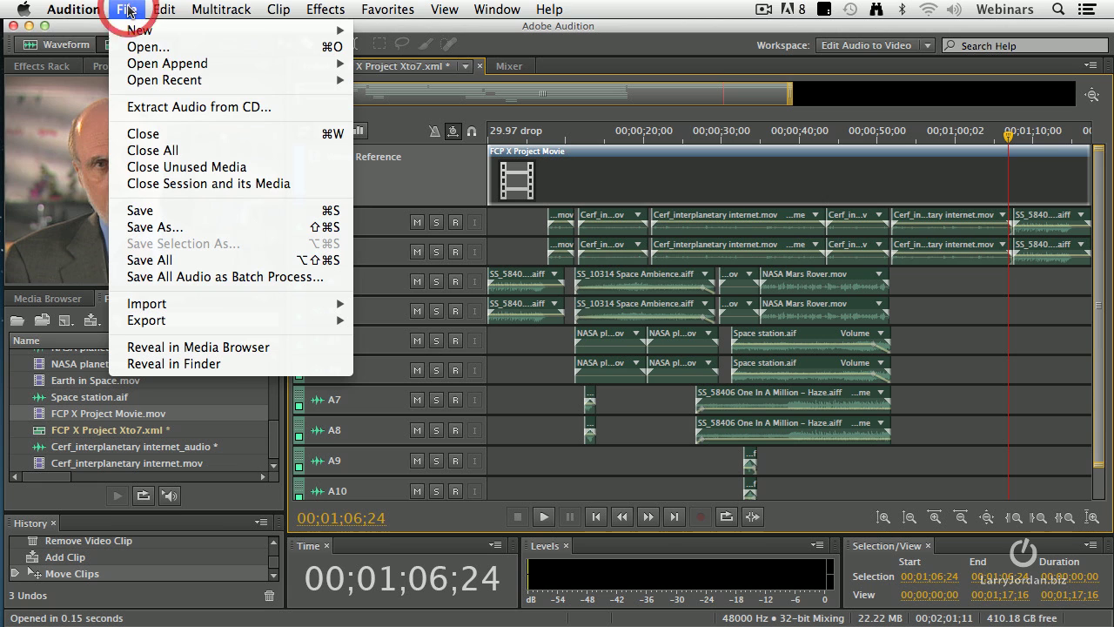
pyautogui.moveTo(191, 320)
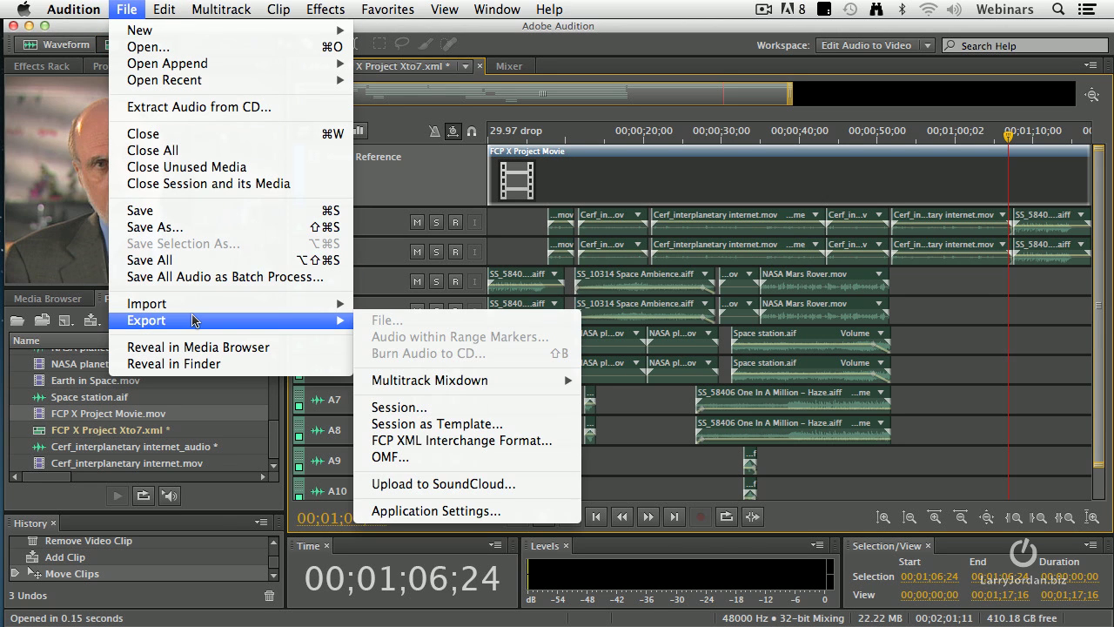
pyautogui.moveTo(442, 387)
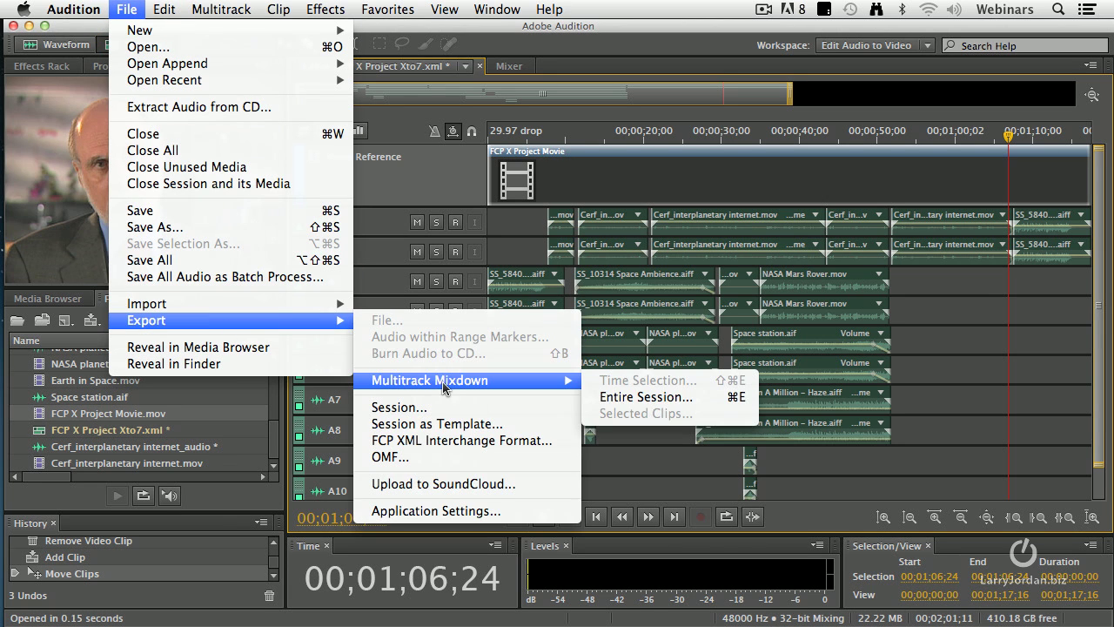
pyautogui.click(635, 397)
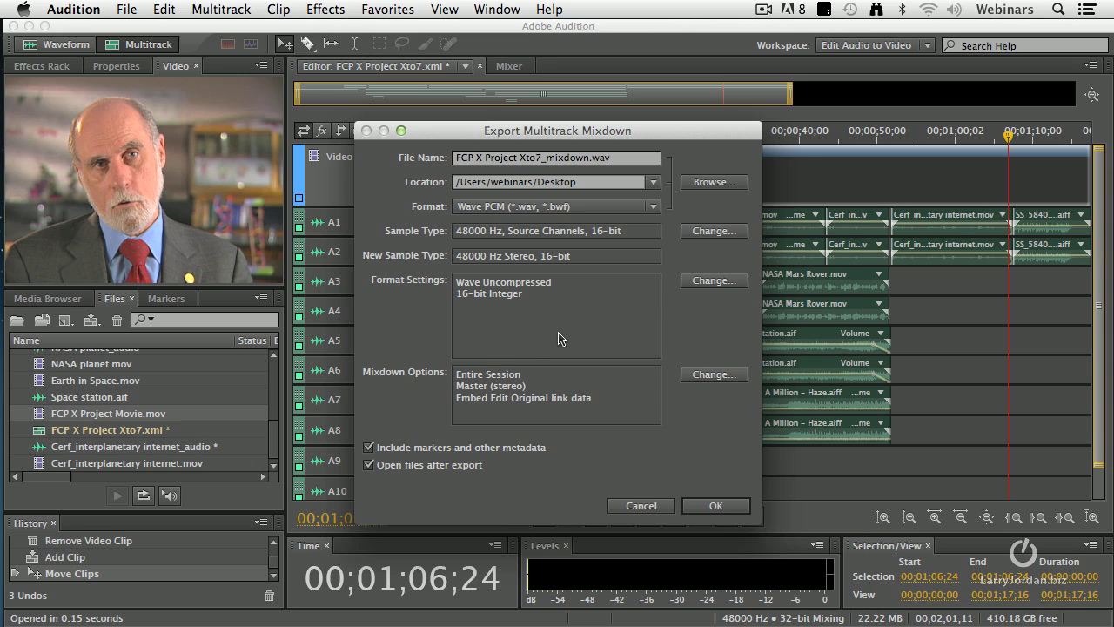
pyautogui.moveTo(561, 159); pyautogui.dragTo(519, 159)
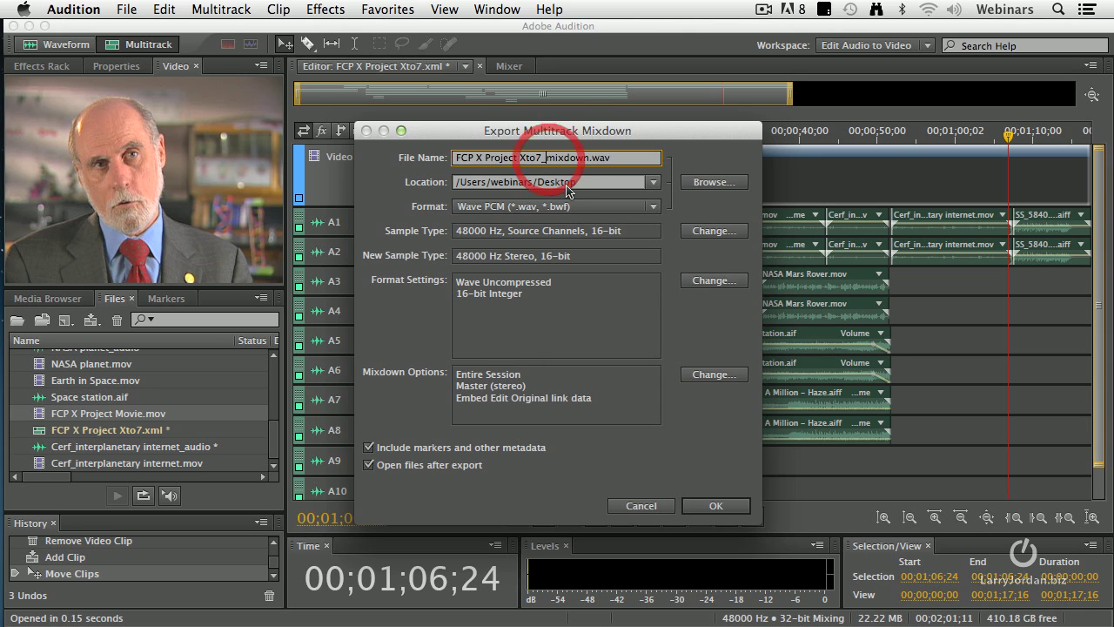
pyautogui.press('BackSpace')
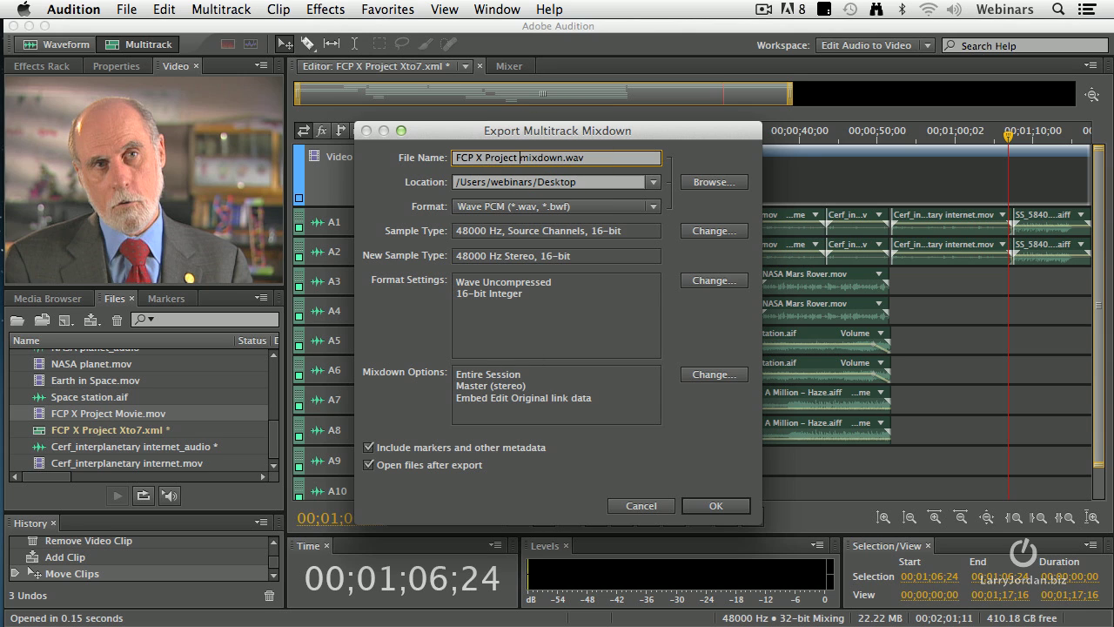
# Keep Wave PCM format and export the 48 kHz stereo 16-bit mixdown to the Desktop
pyautogui.click(575, 208)
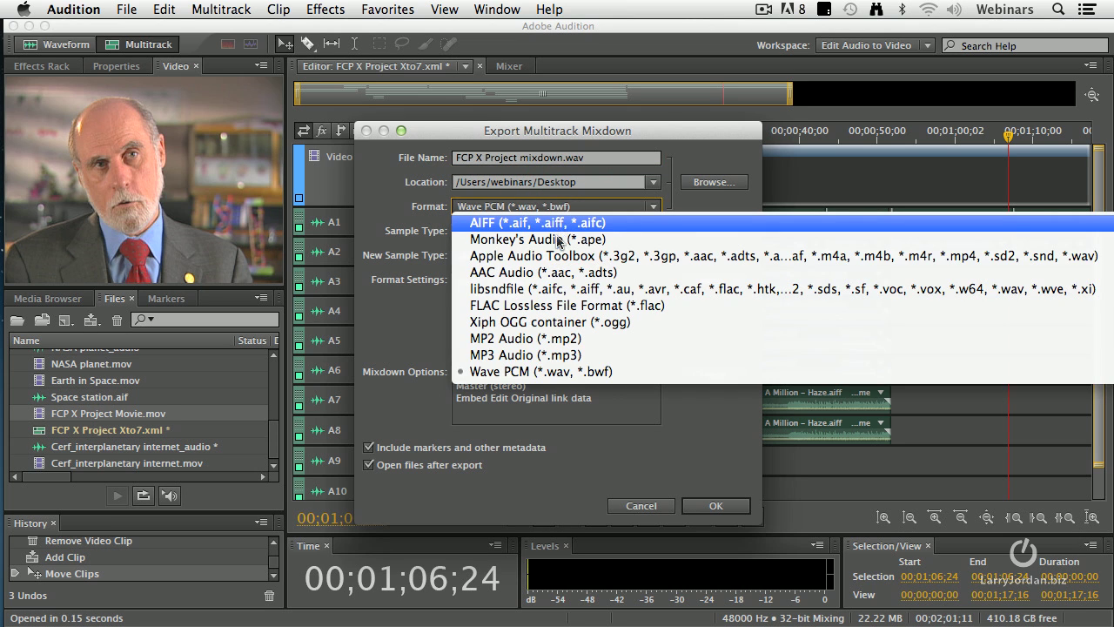
pyautogui.click(601, 372)
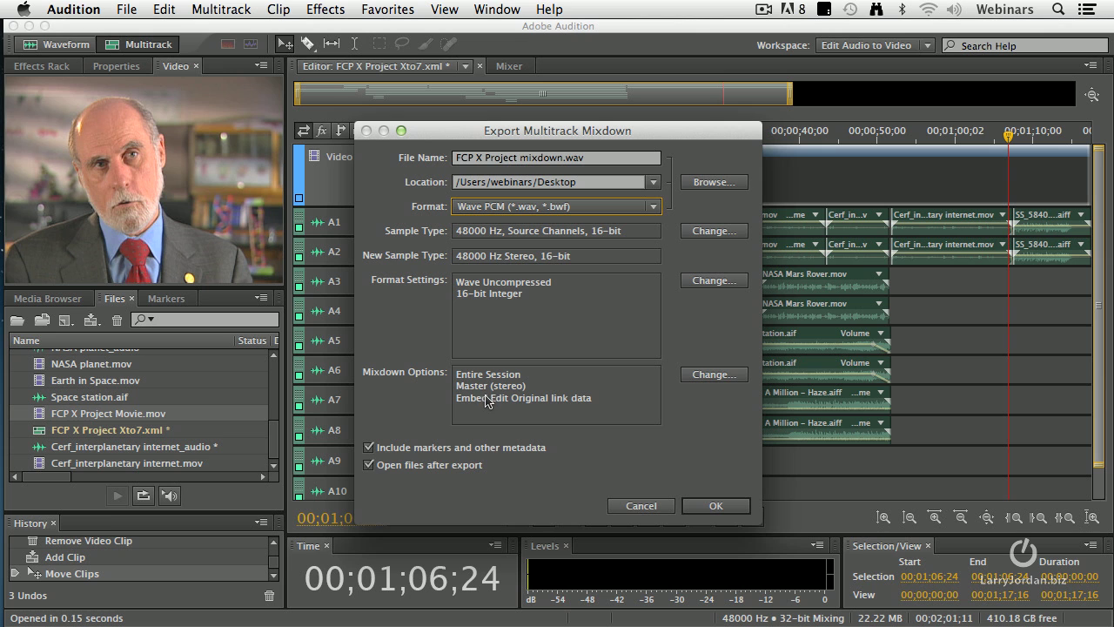
pyautogui.click(729, 509)
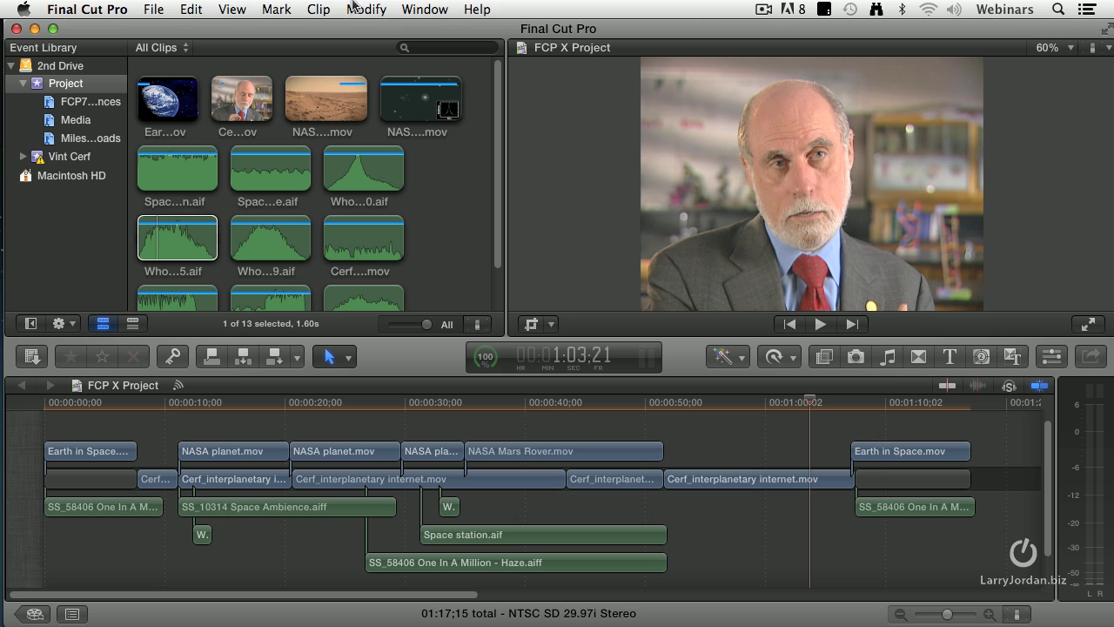
# Import FCP X Project mixdown.wav from the Desktop into the existing Project event
pyautogui.click(155, 9)
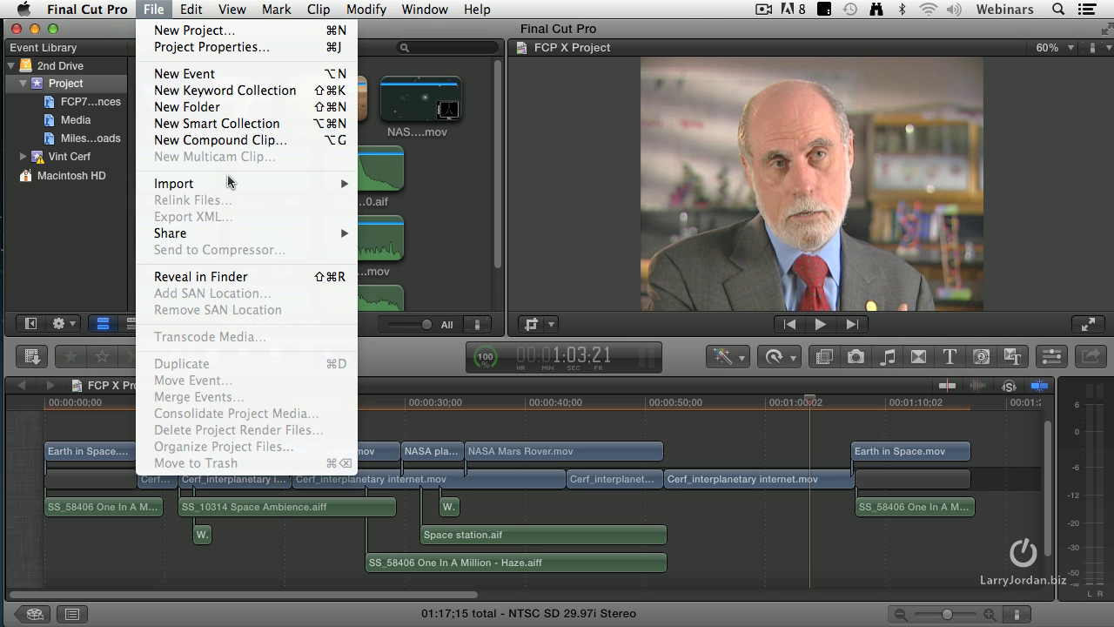
pyautogui.moveTo(235, 183)
pyautogui.click(402, 185)
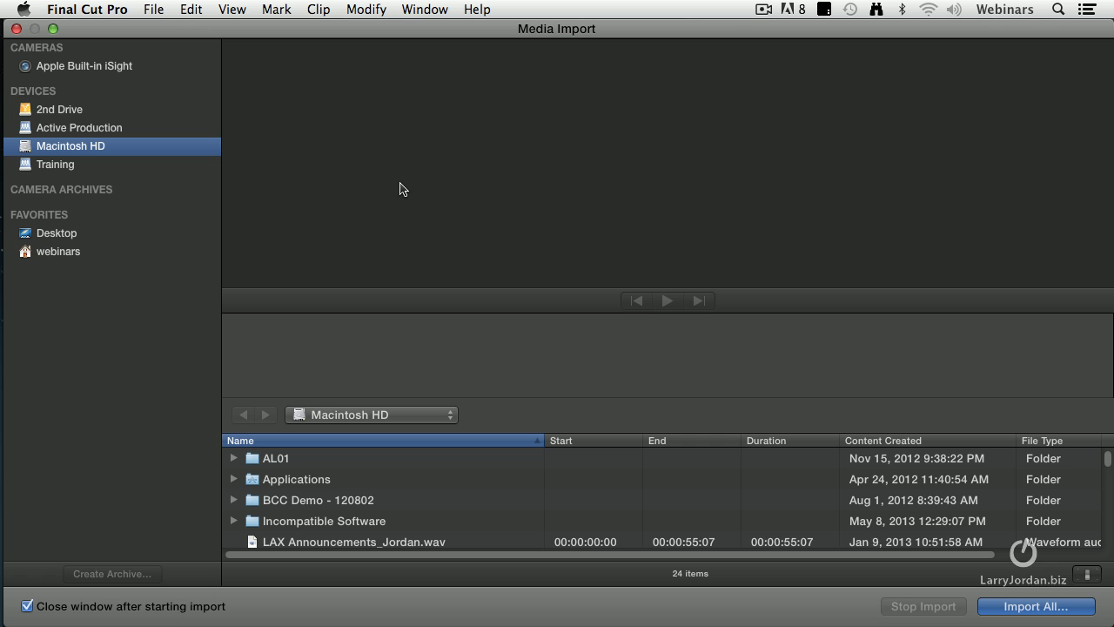
pyautogui.click(73, 231)
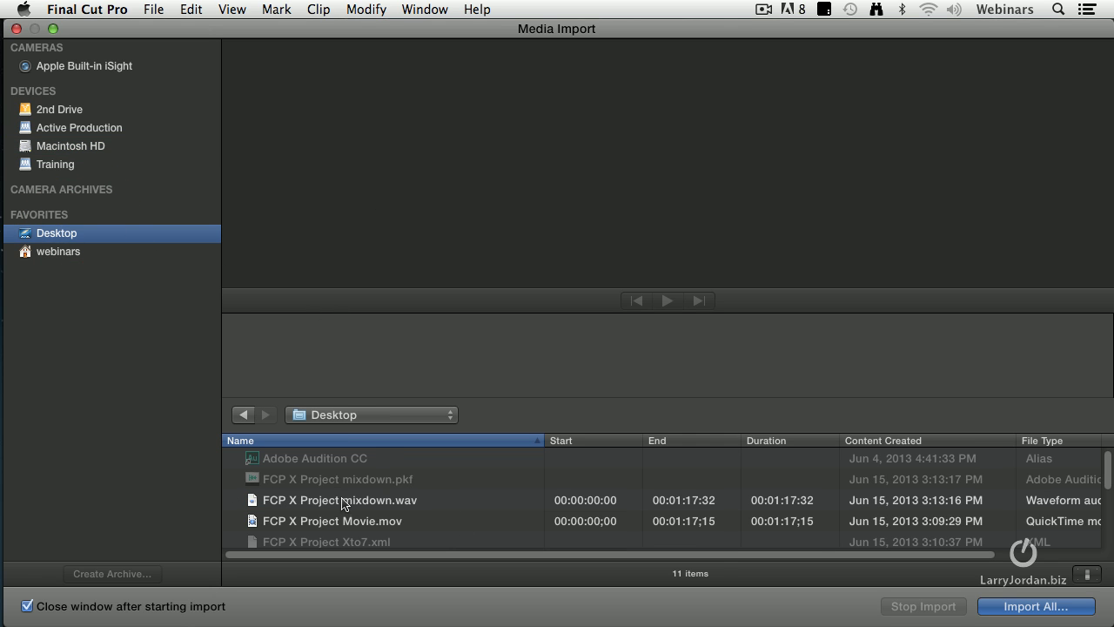
pyautogui.click(344, 502)
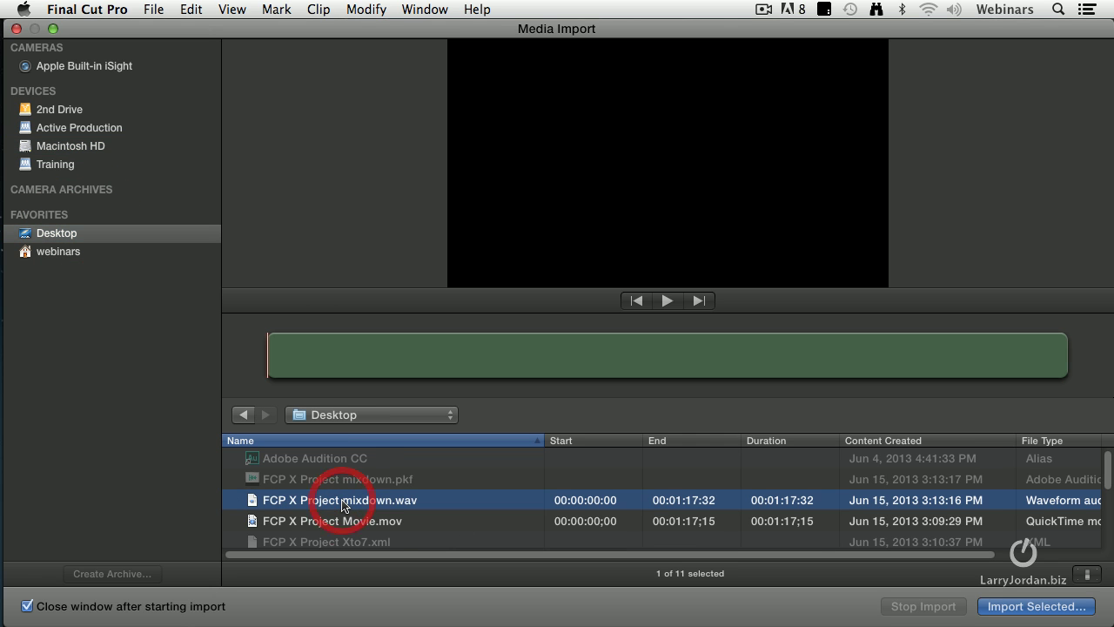
pyautogui.click(1036, 603)
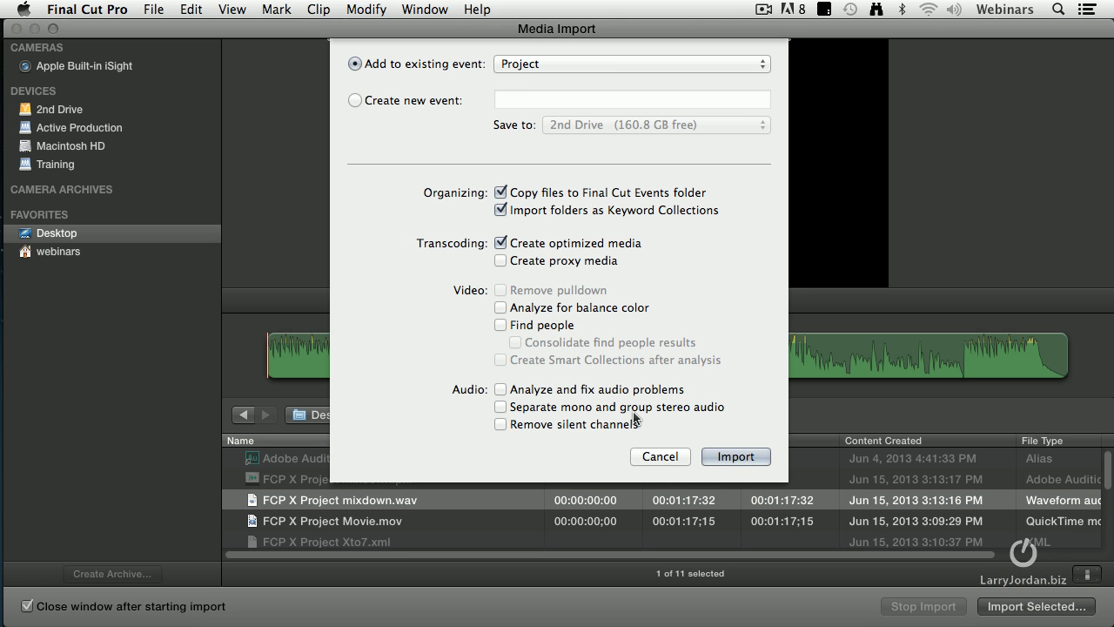
pyautogui.click(739, 458)
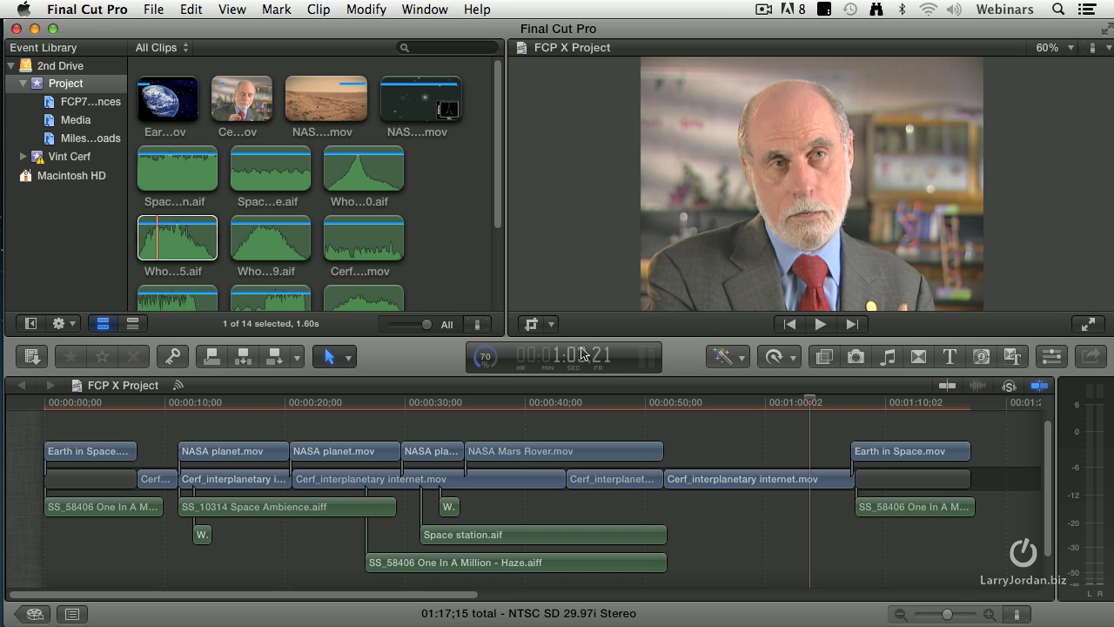
# Connect the mixdown clip under the project starting at the timeline's beginning
pyautogui.scroll(-3, 418, 251)
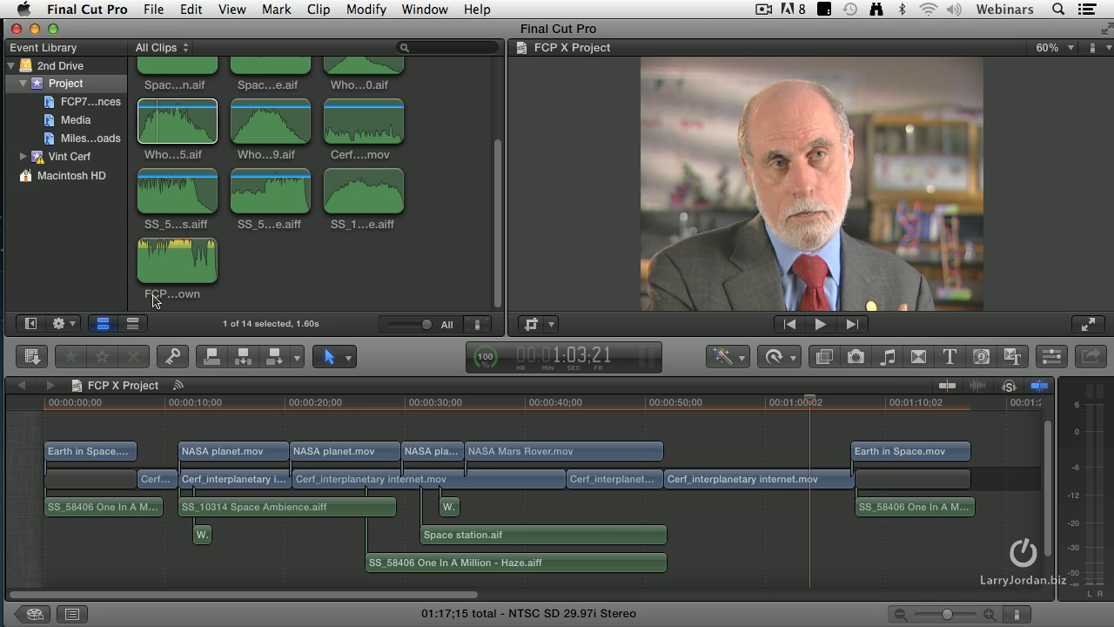
pyautogui.click(43, 402)
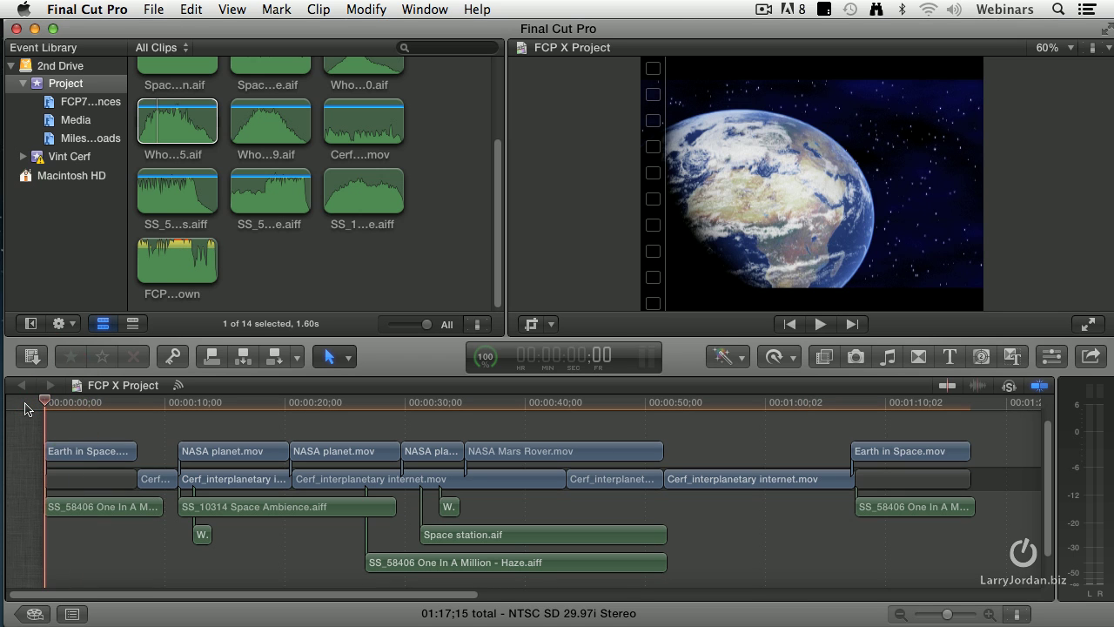
pyautogui.click(161, 270)
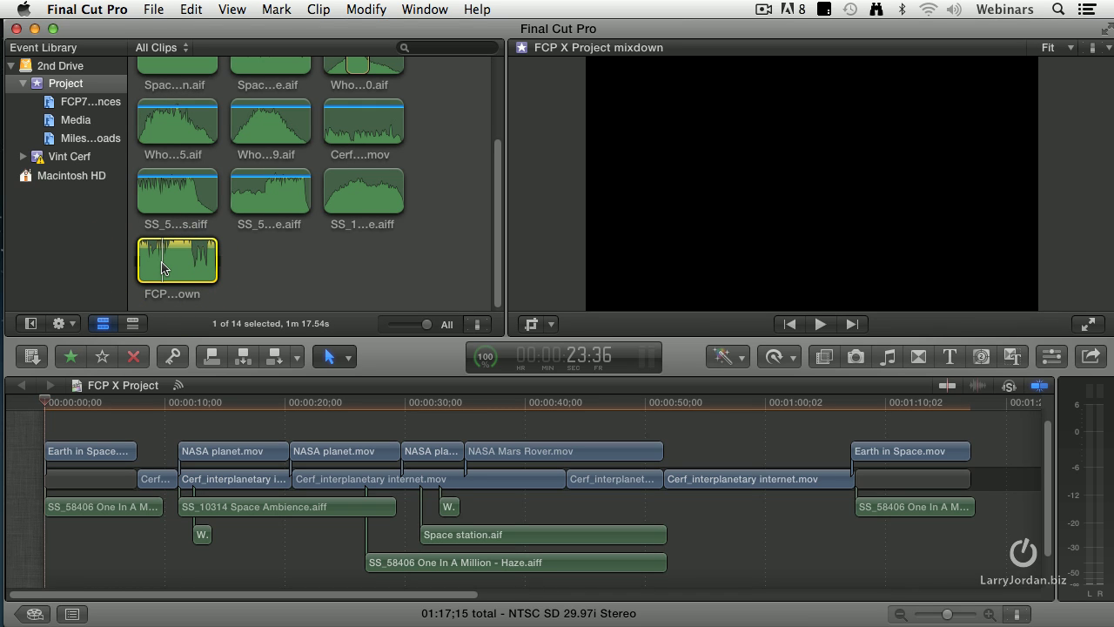
pyautogui.click(215, 361)
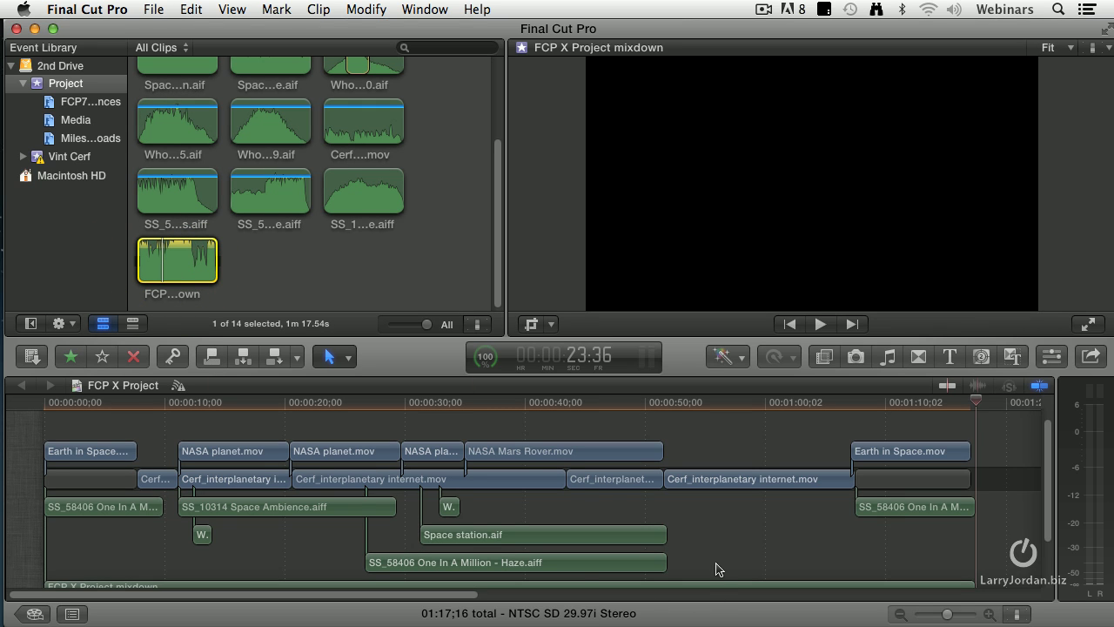
# Show the Timeline Index roles list and select the mixdown clip in the timeline
pyautogui.scroll(-2, 717, 569)
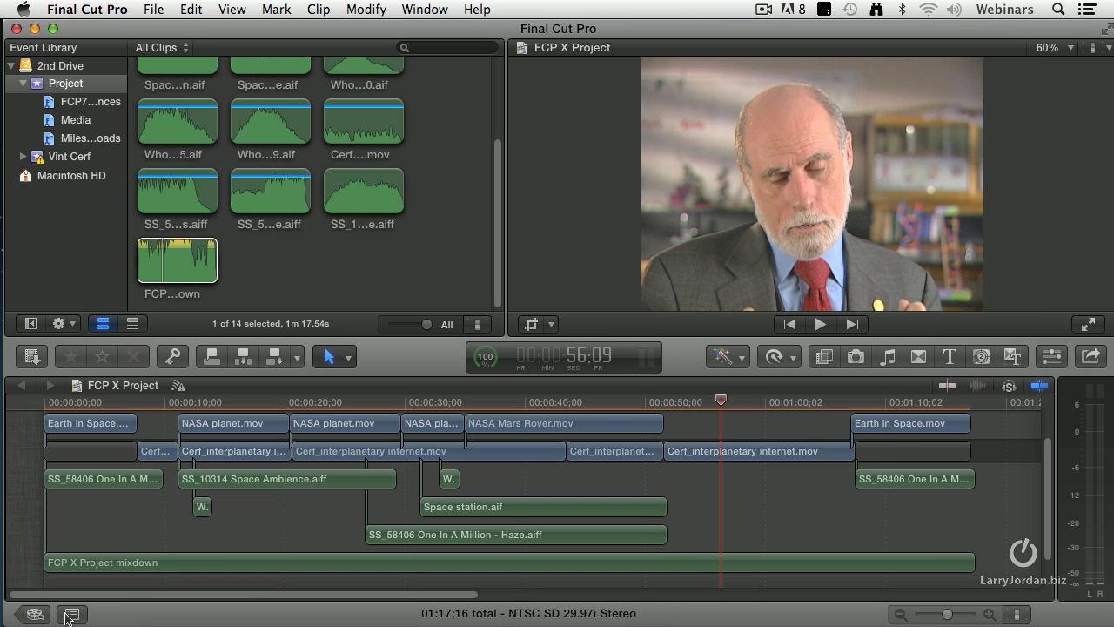
pyautogui.click(72, 614)
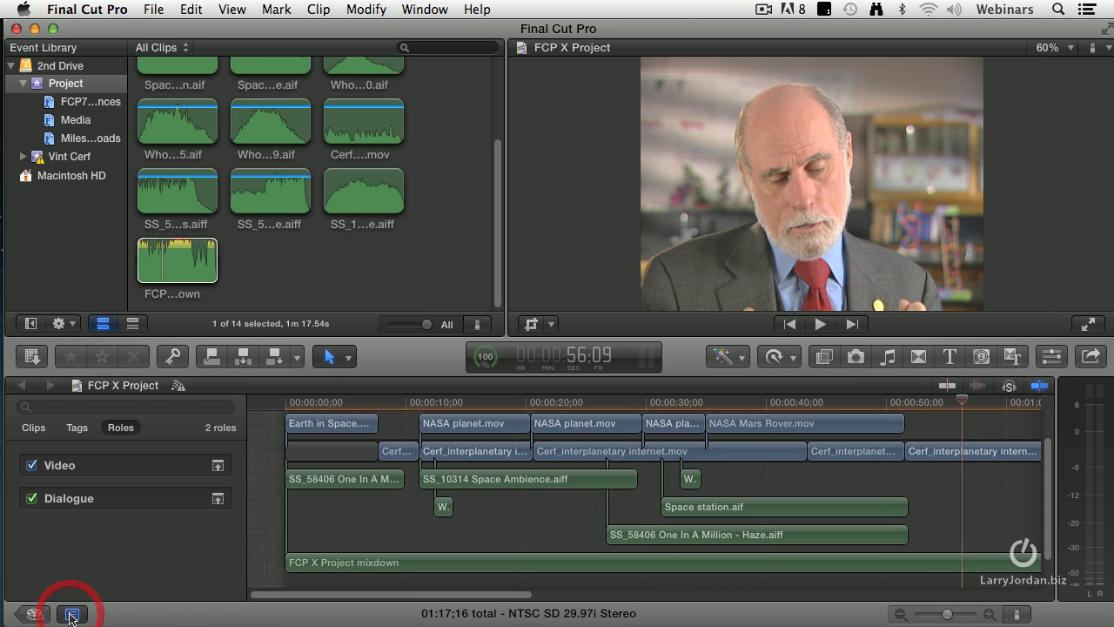
pyautogui.click(343, 567)
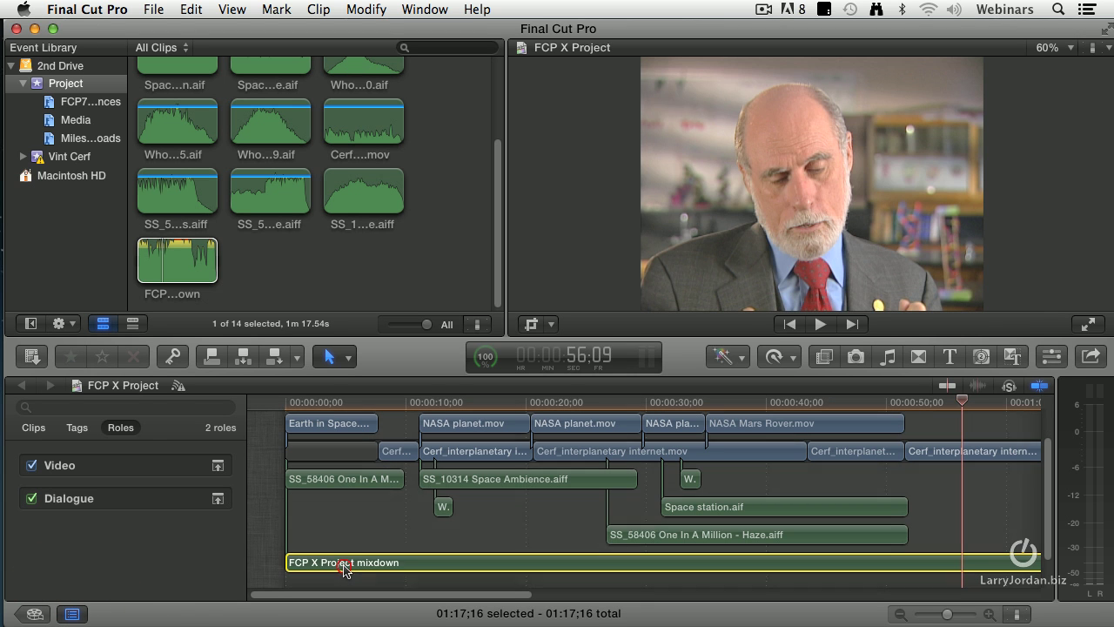
# Create a new audio role named 'Final Mix' in the role editor
pyautogui.click(383, 9)
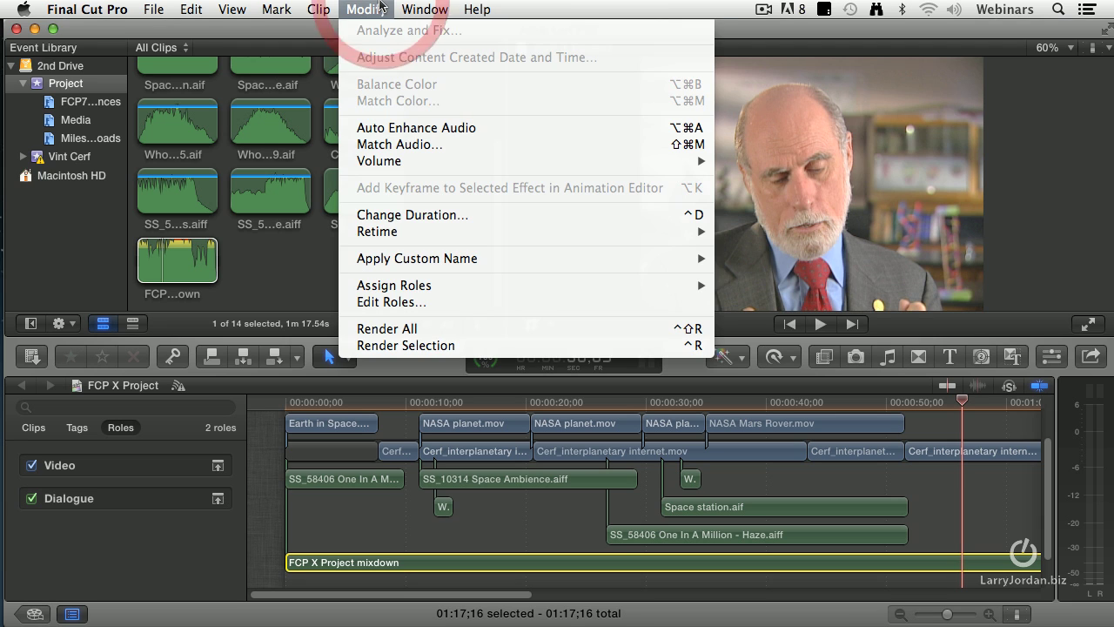
pyautogui.click(444, 302)
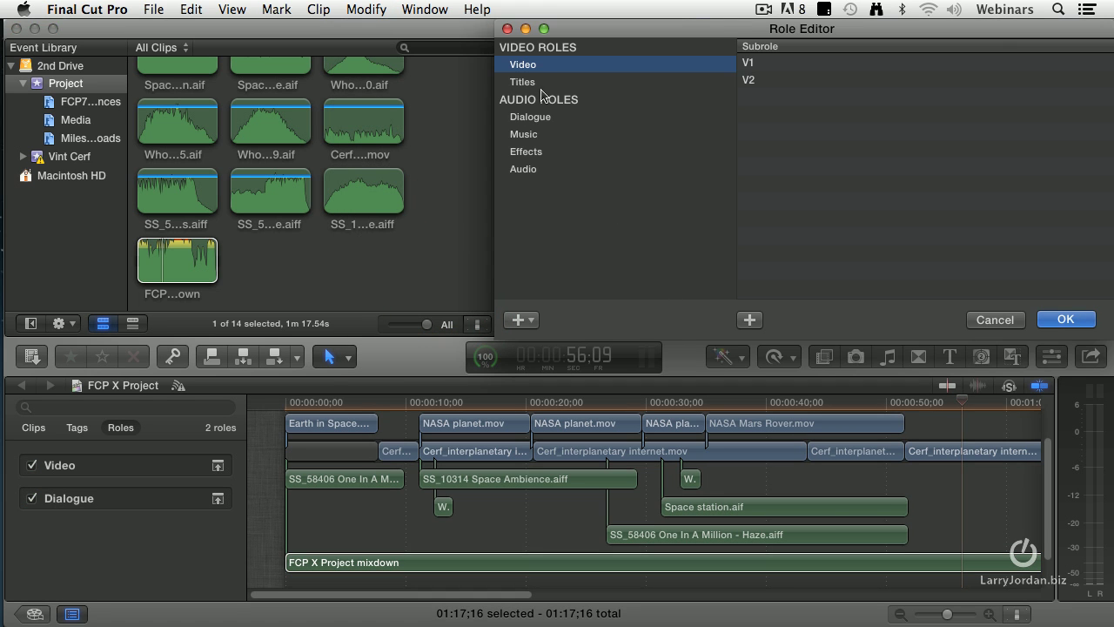
pyautogui.click(519, 319)
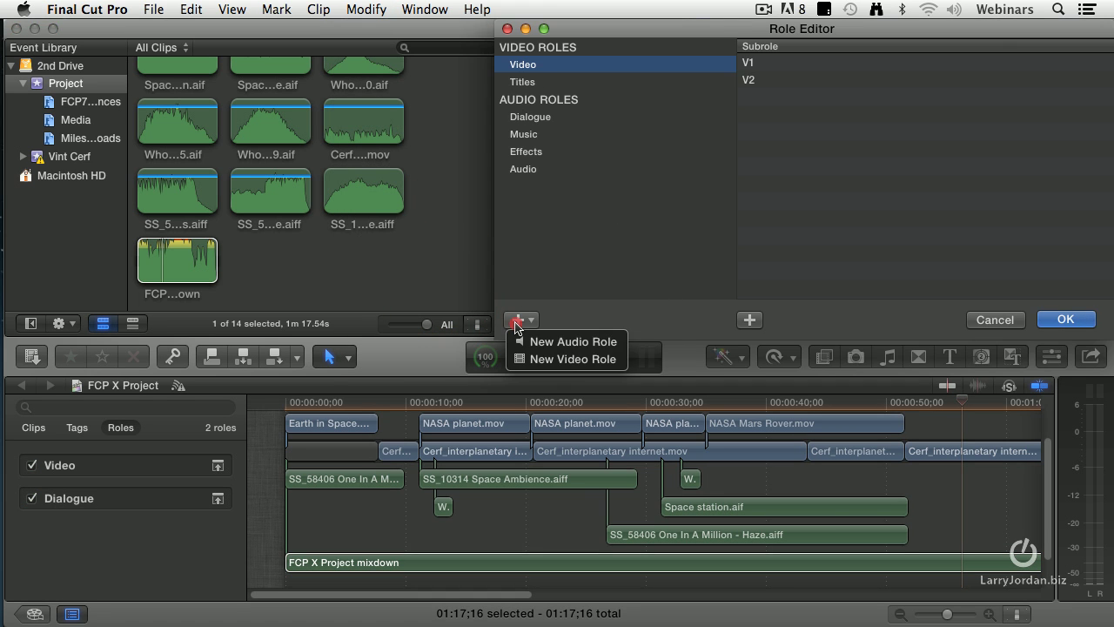
pyautogui.click(558, 341)
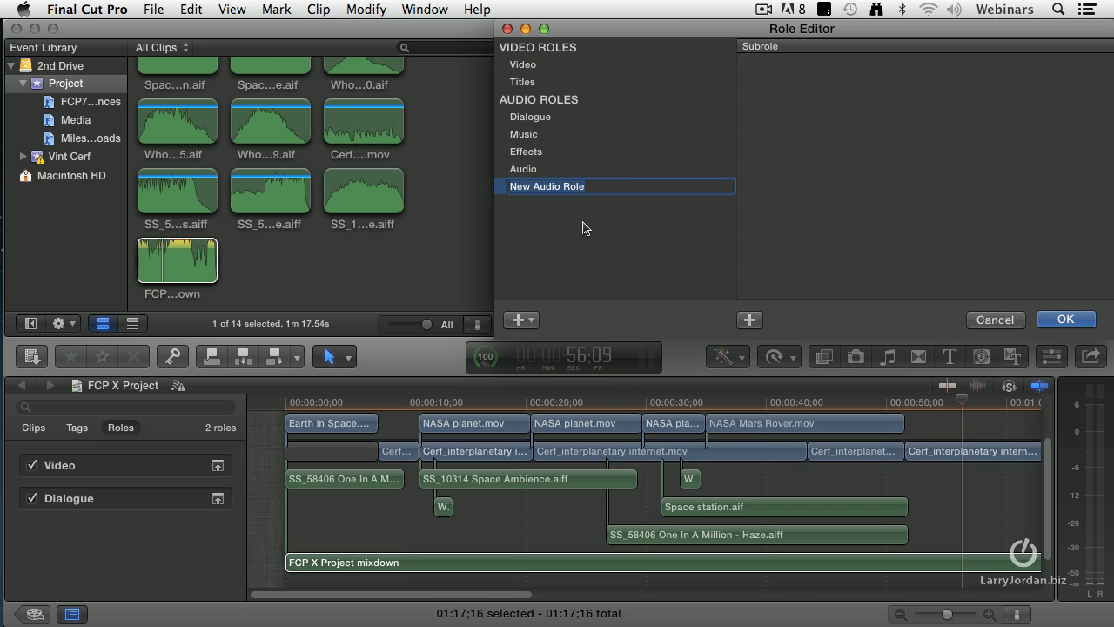
pyautogui.write('Final Mix')
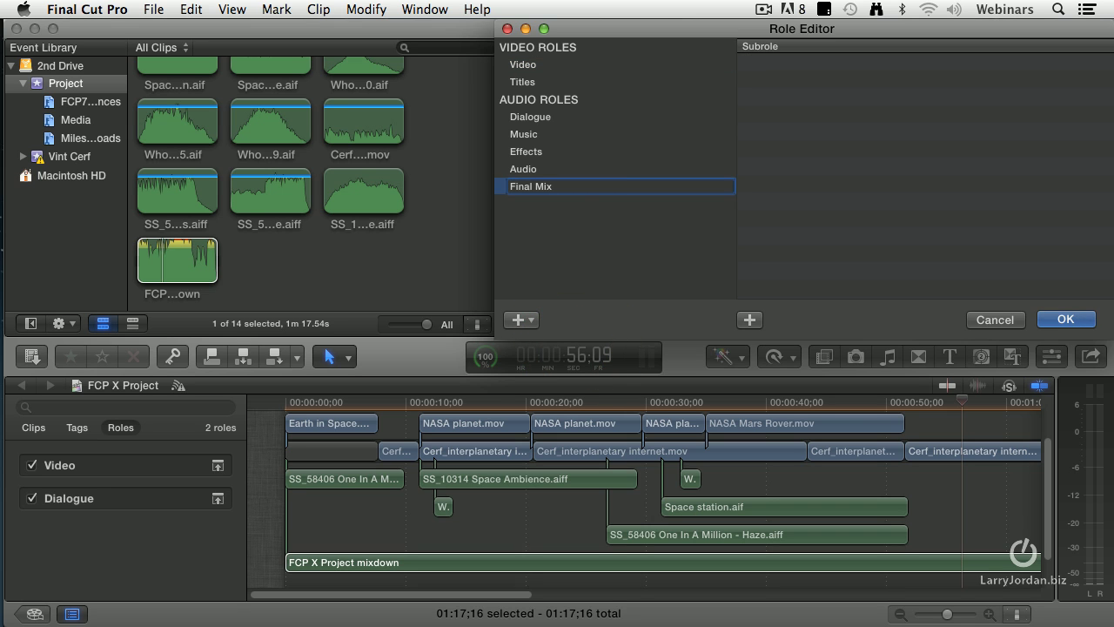
pyautogui.click(1065, 318)
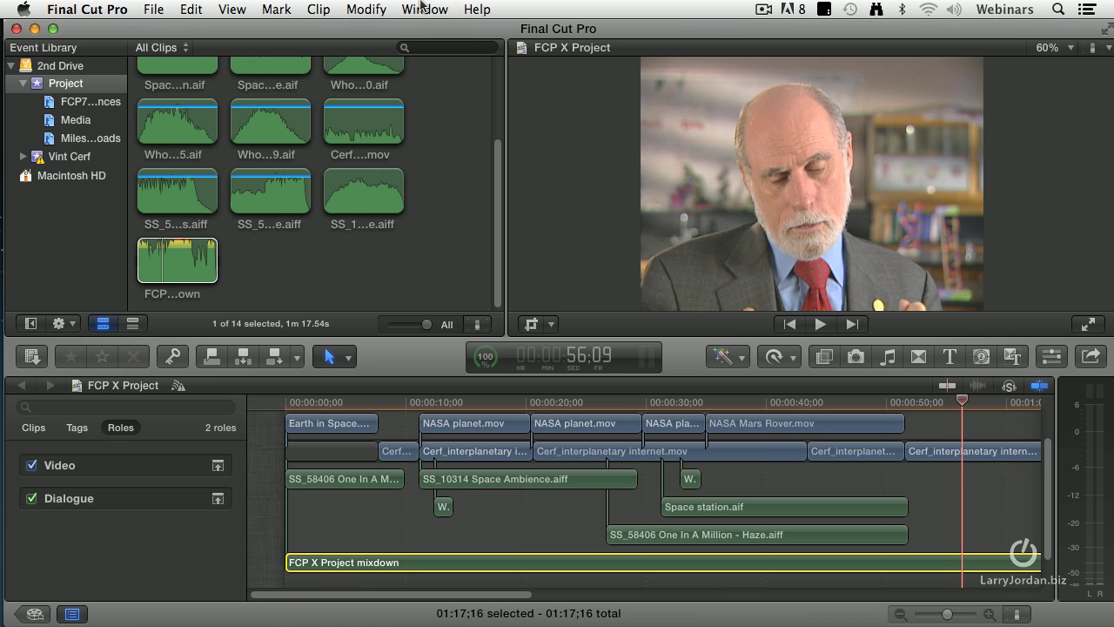
# Assign the Final Mix role to the mixdown clip and switch off the Dialogue role
pyautogui.click(383, 8)
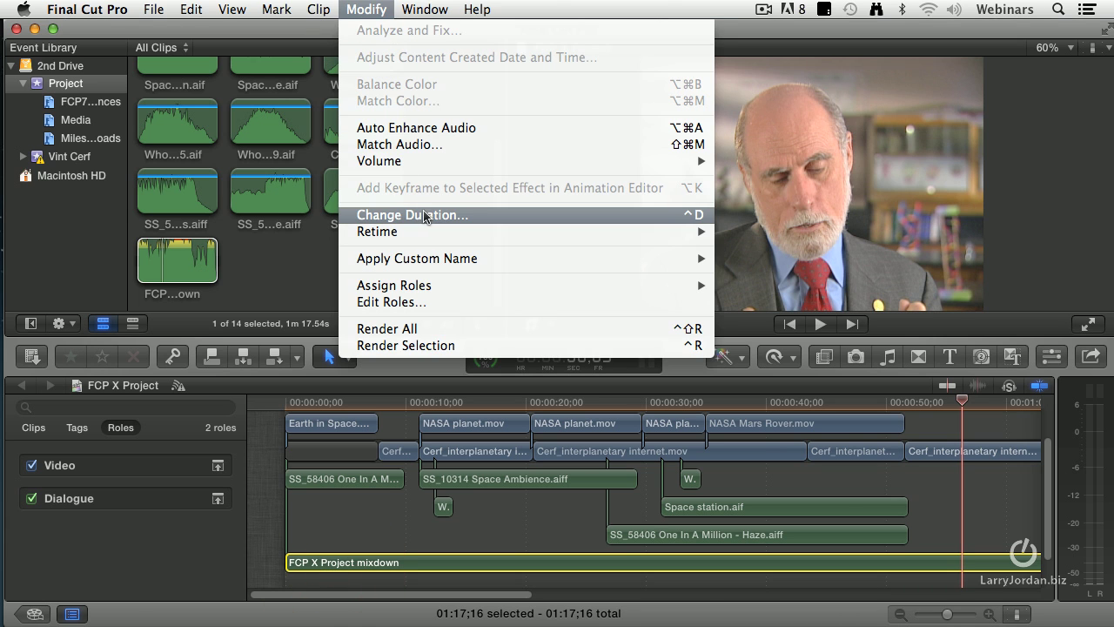
pyautogui.moveTo(432, 287)
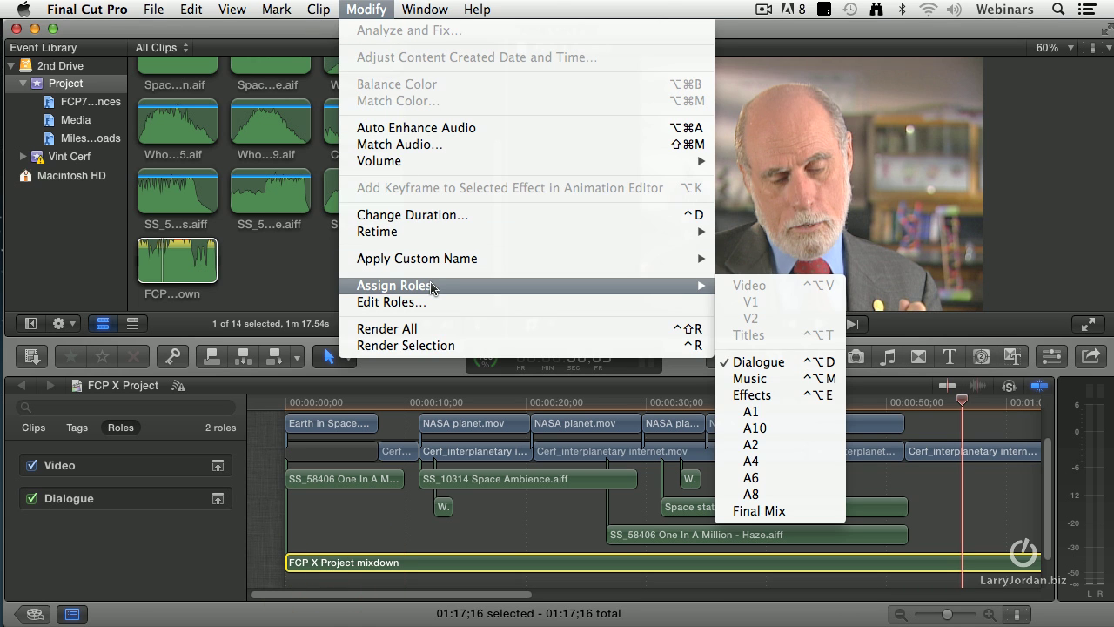
pyautogui.click(774, 511)
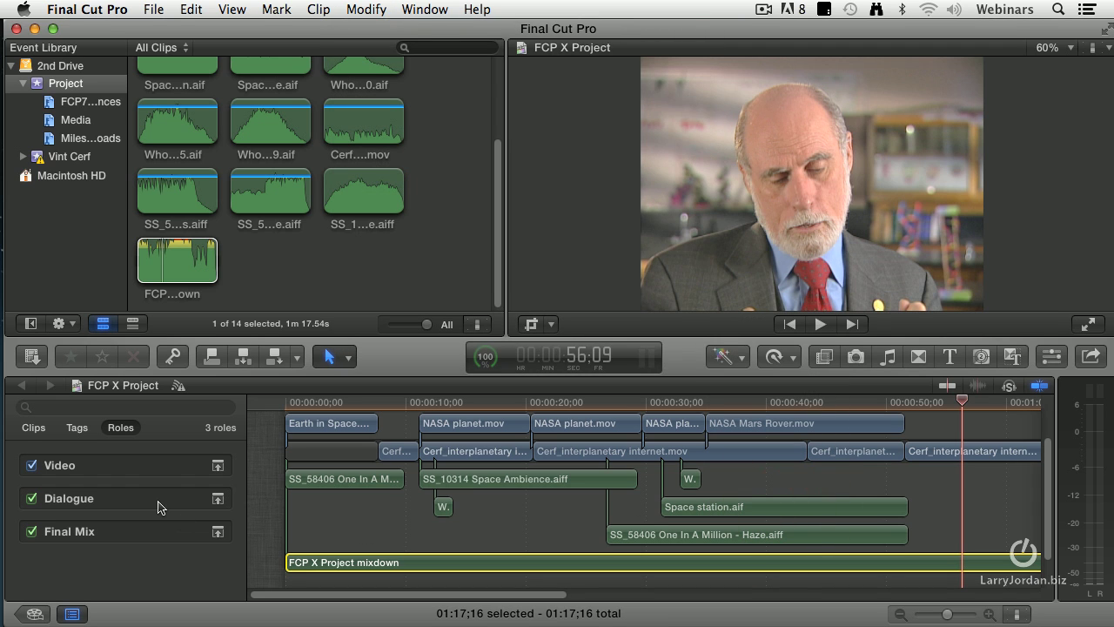
pyautogui.click(32, 499)
# Fit the whole project in the timeline and play it from the start for about 11 seconds
pyautogui.click(288, 402)
pyautogui.hotkey('shift', 'z')
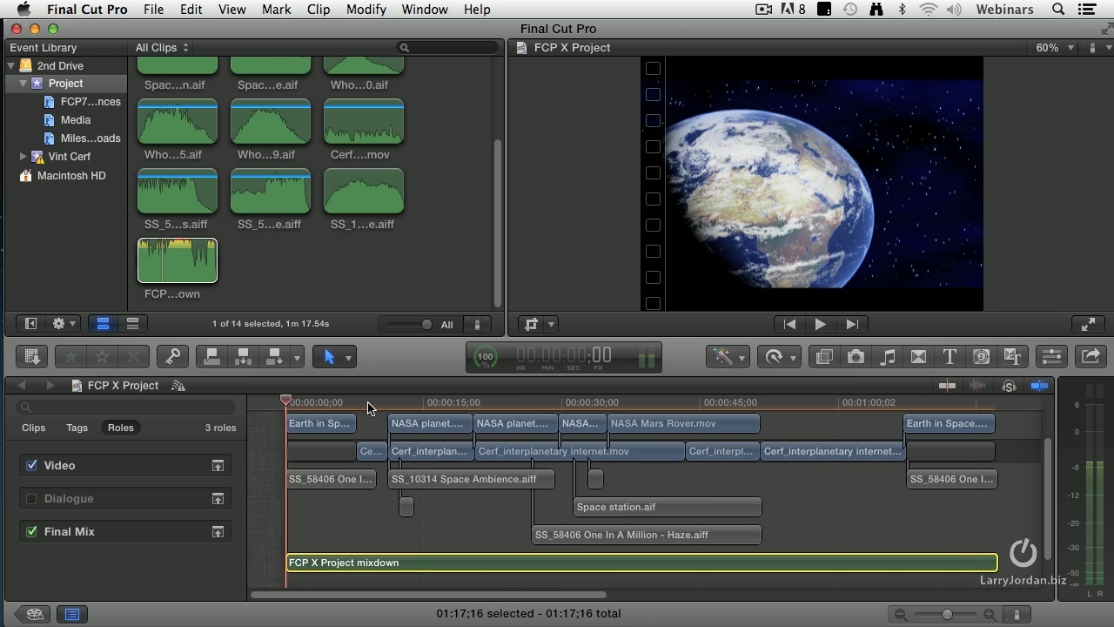
pyautogui.press('space')
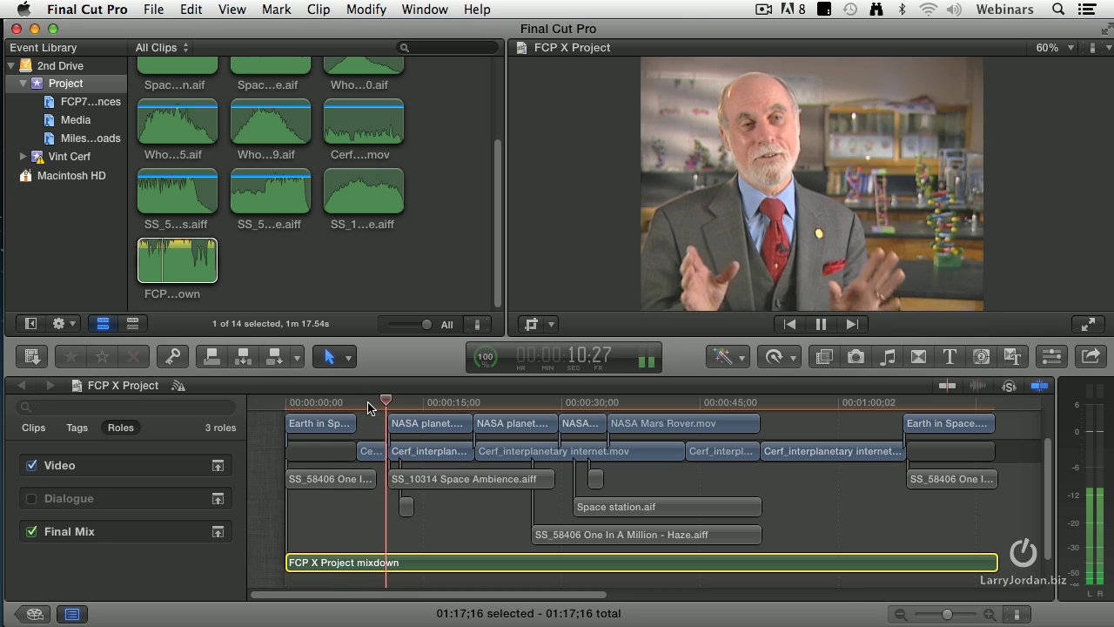
pyautogui.press('space')
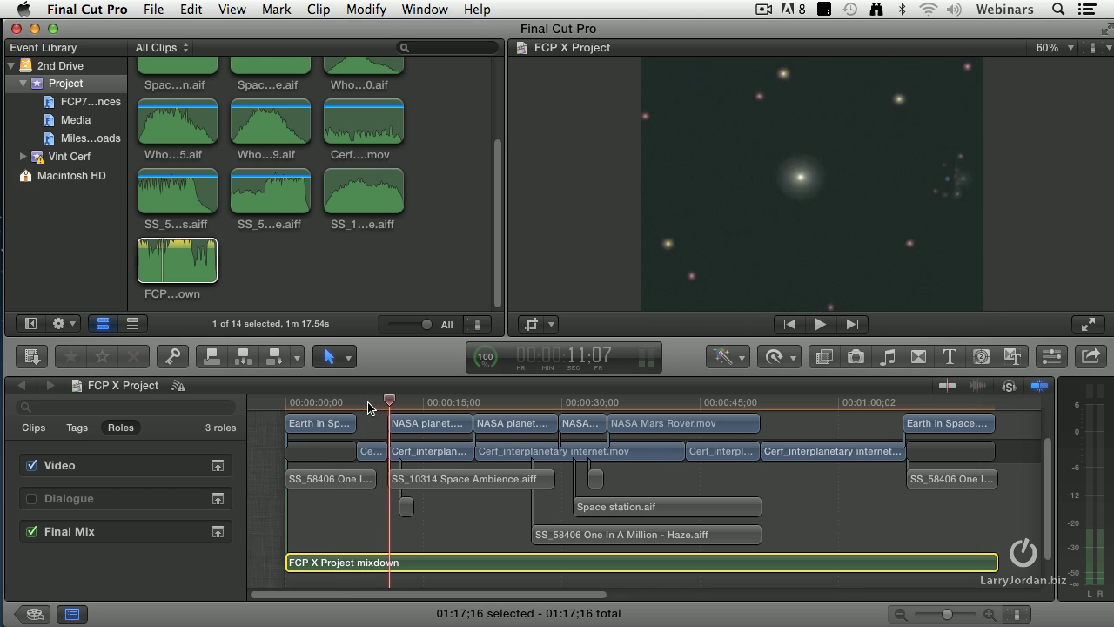